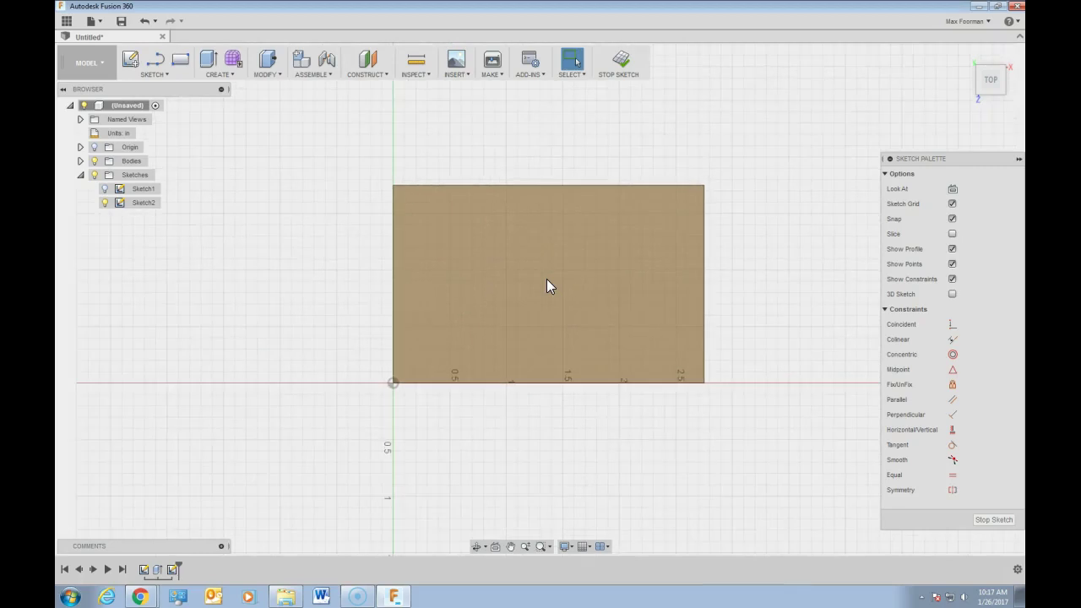
Start a two-point rectangle and check the pocket's dimensions on the Box Lower Version 3 drawing in Chrome, returning to Fusion 360.
scroll(554, 261, down, 2)
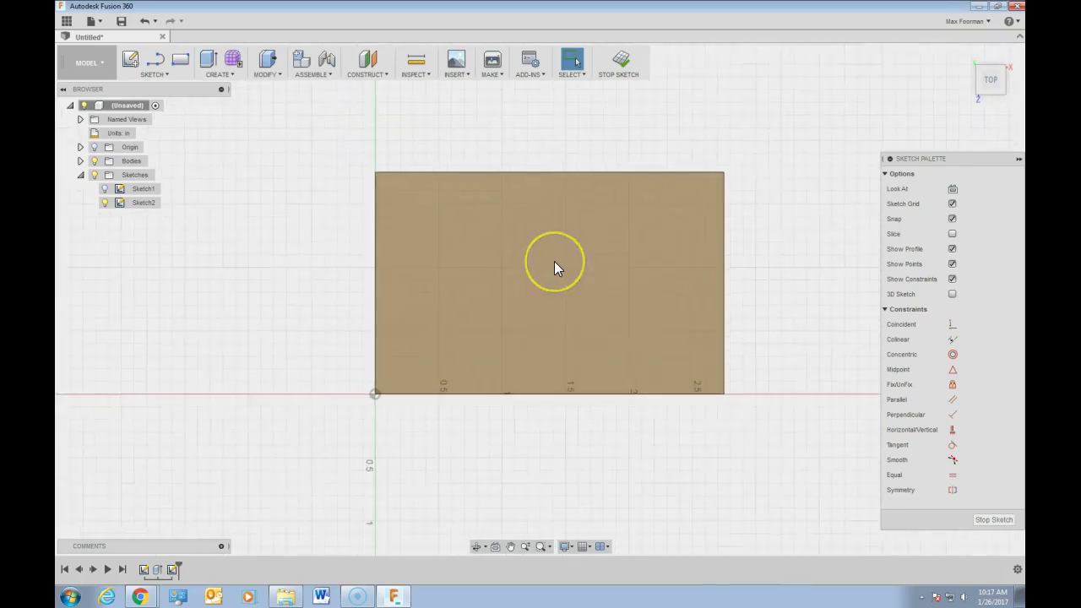
scroll(554, 261, up, 2)
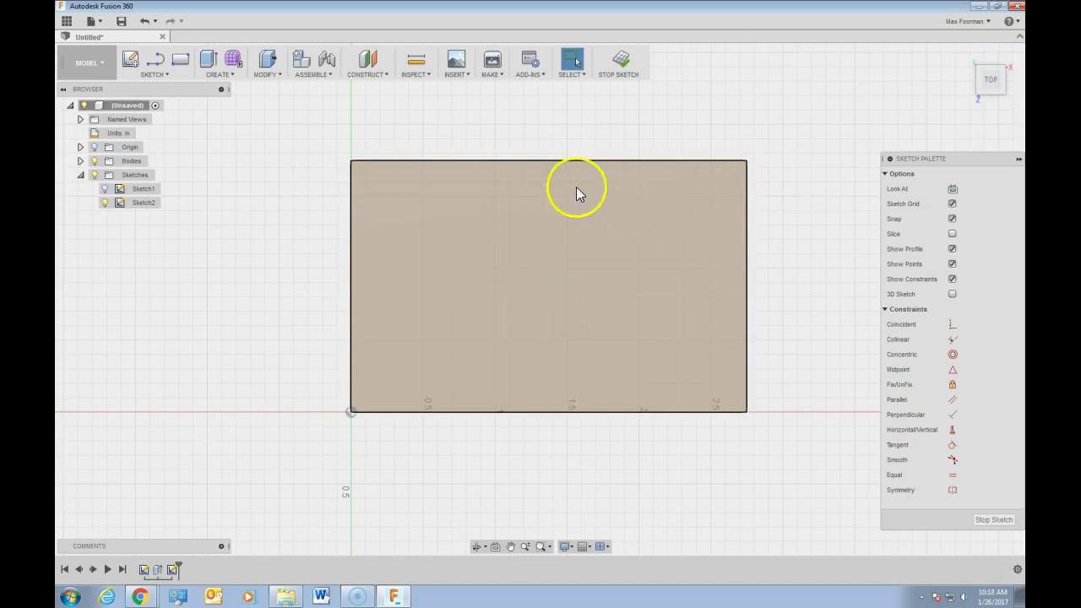
click(177, 60)
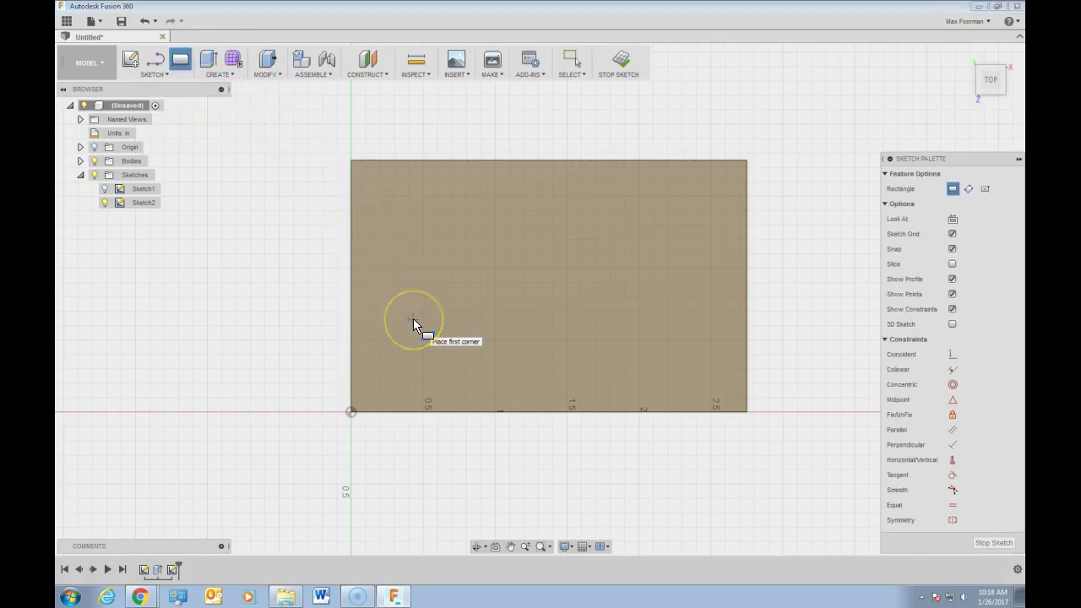
drag(1024, 48, 427, 62)
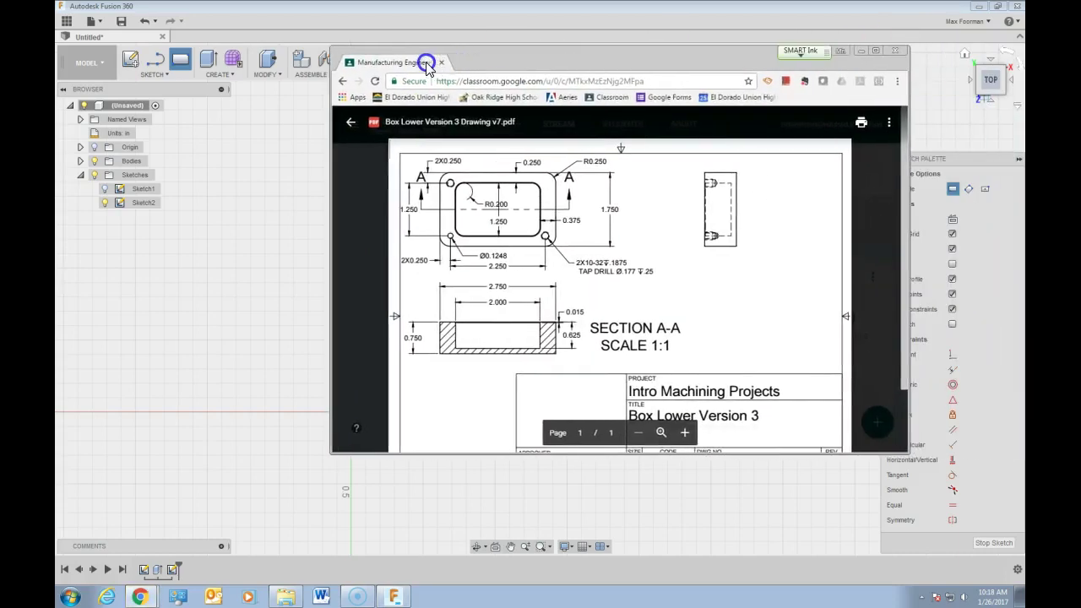
double_click(426, 63)
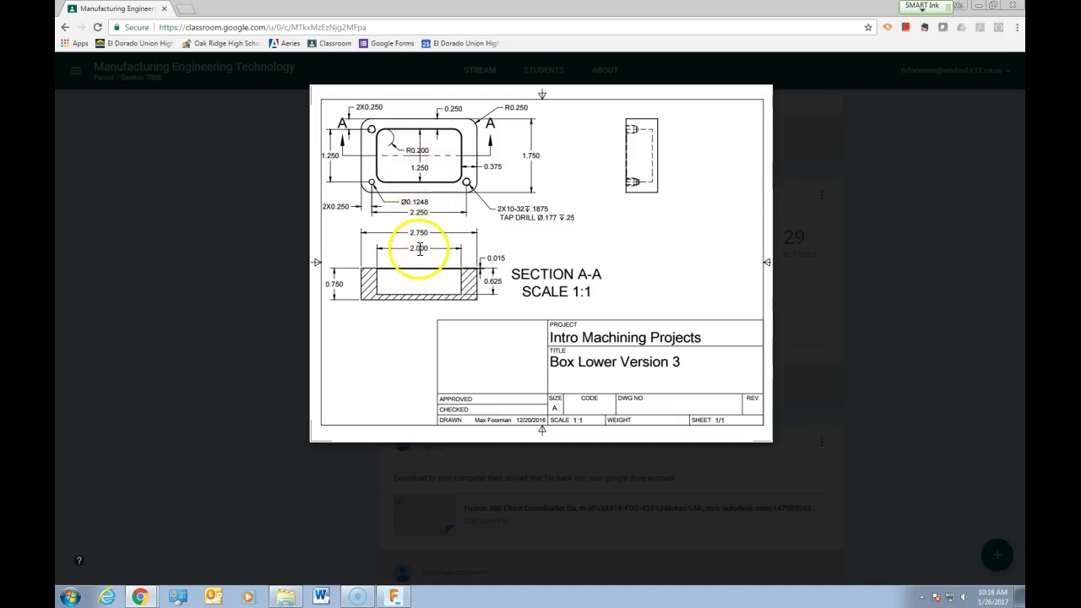
click(139, 13)
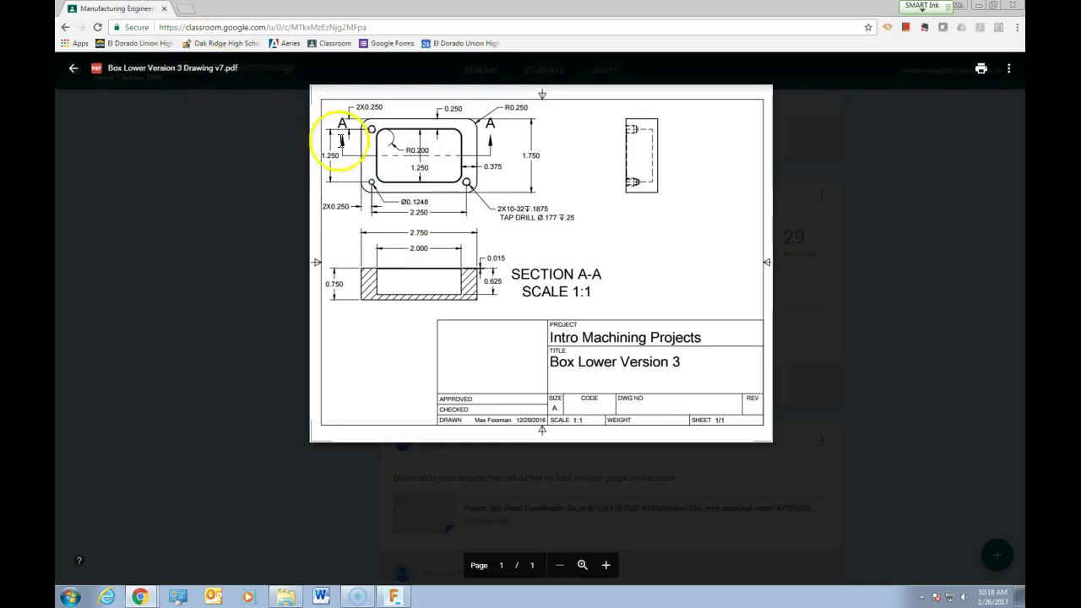
mouse_move(122, 10)
mouse_down()
mouse_move(611, 72)
mouse_move(1023, 87)
mouse_up()
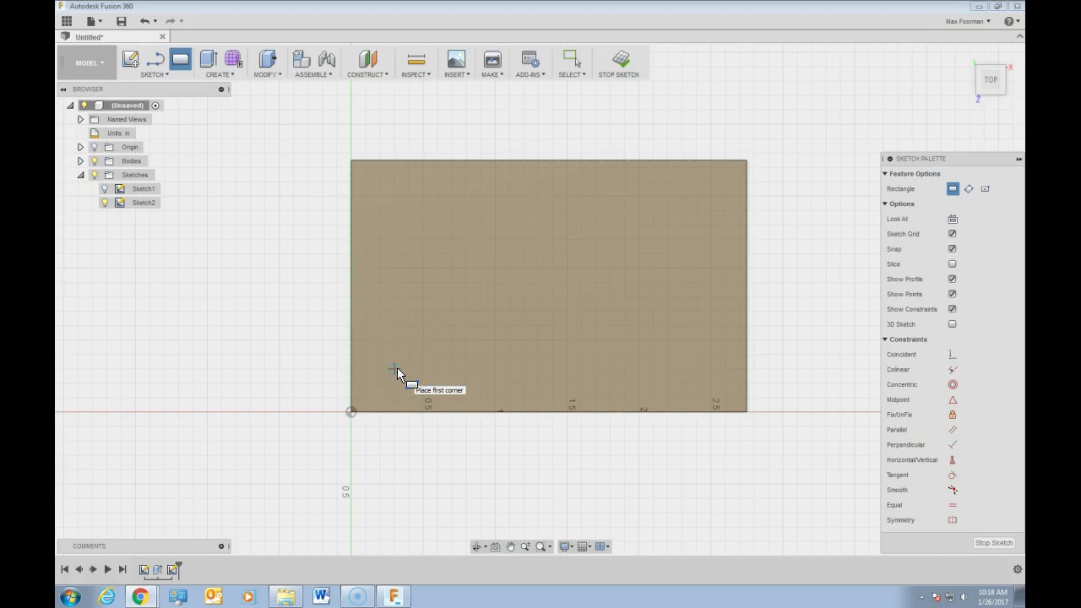
Draw a rectangle about 1.9 in wide and 1.25 in high inside the block's top face.
drag(397, 368, 667, 211)
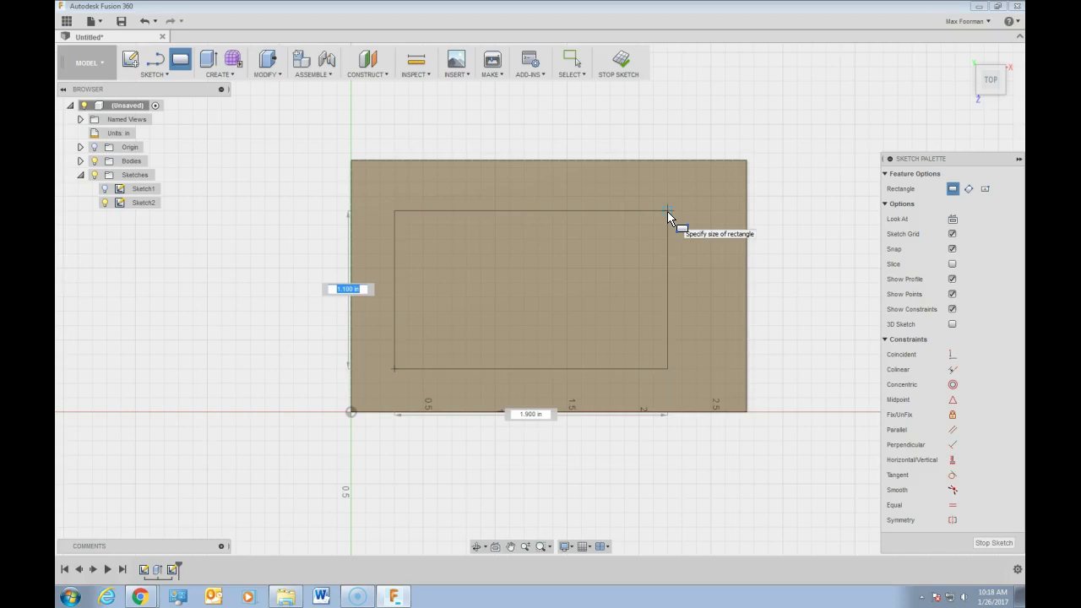
text(1)
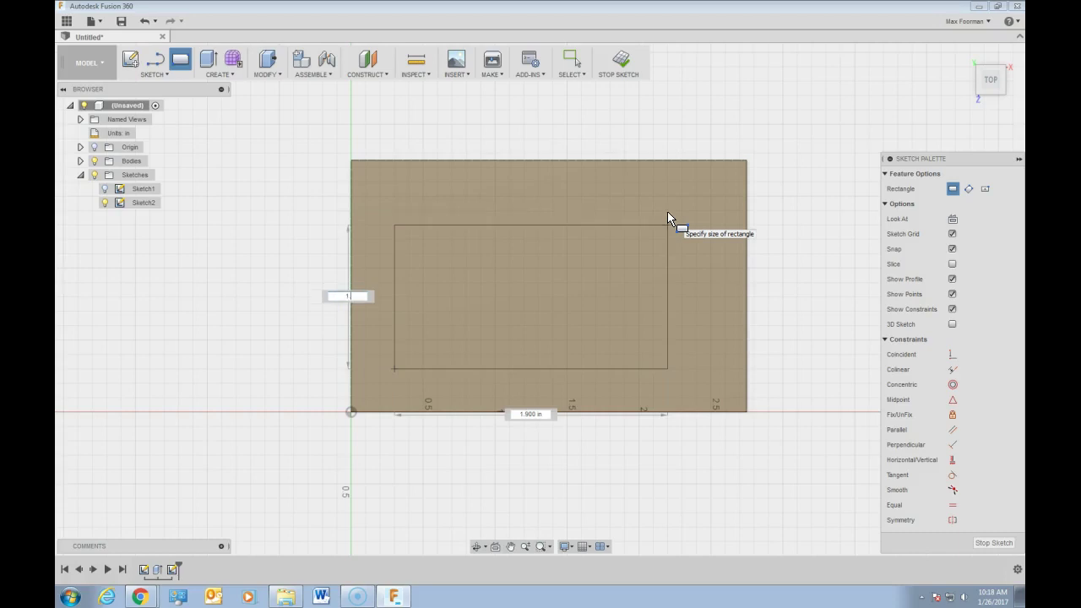
text(.25)
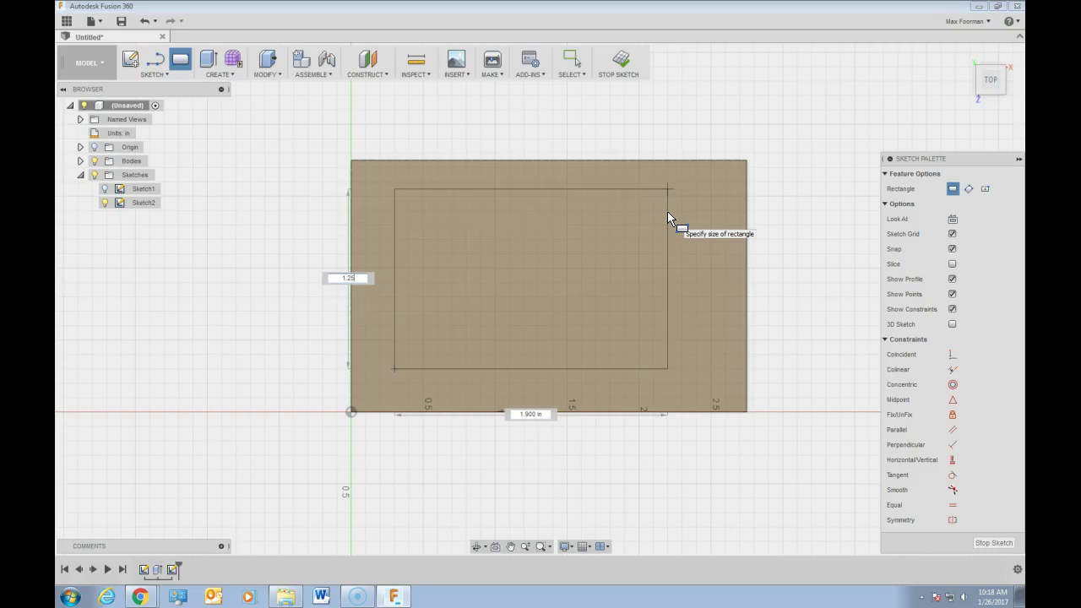
key(Return)
key(Escape)
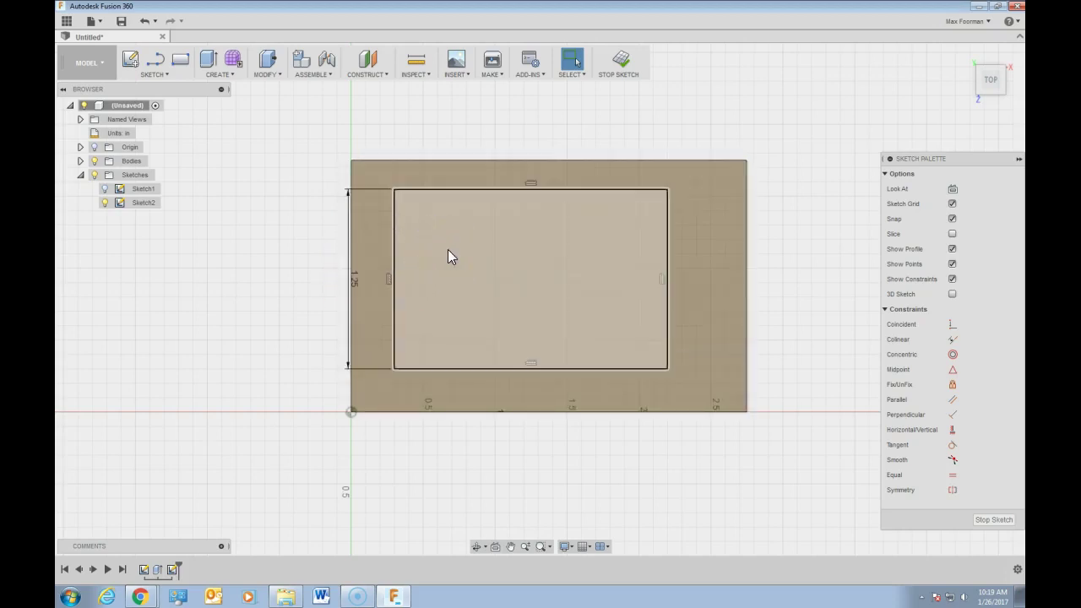
key(d)
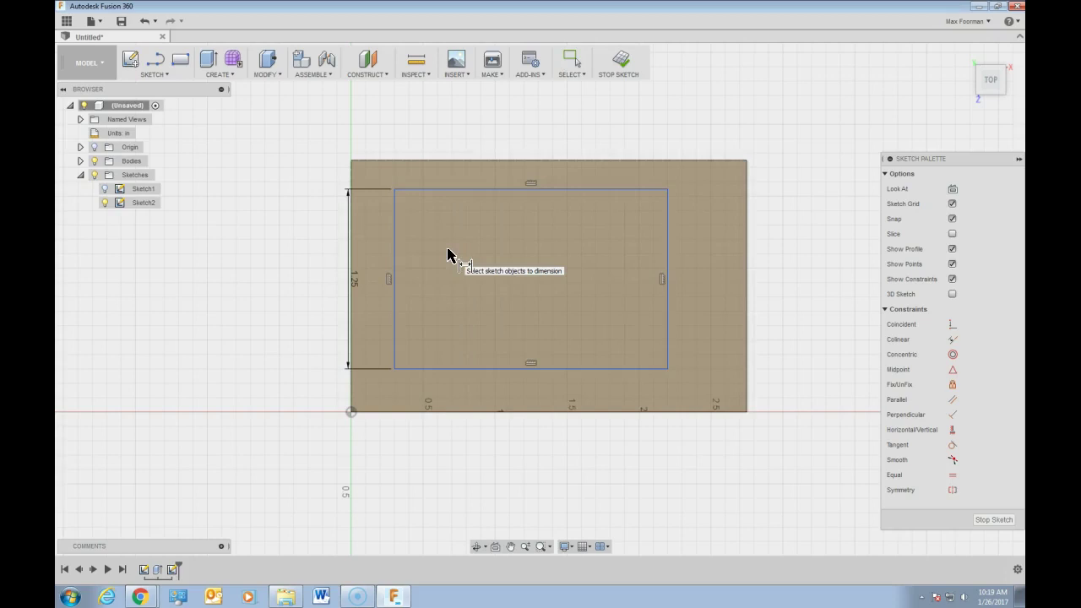
key(Escape)
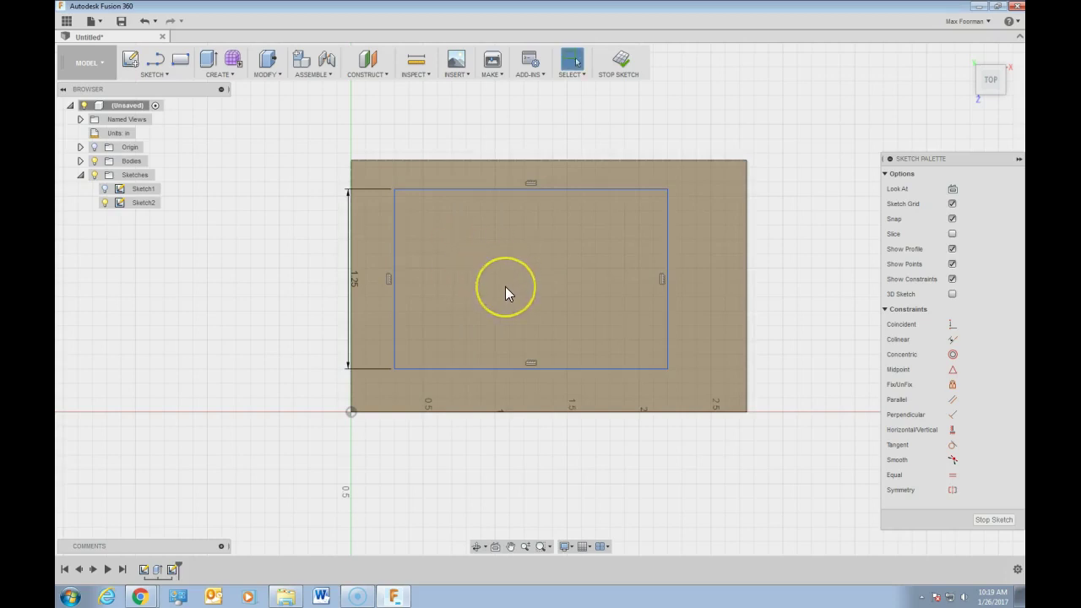
right_click(507, 293)
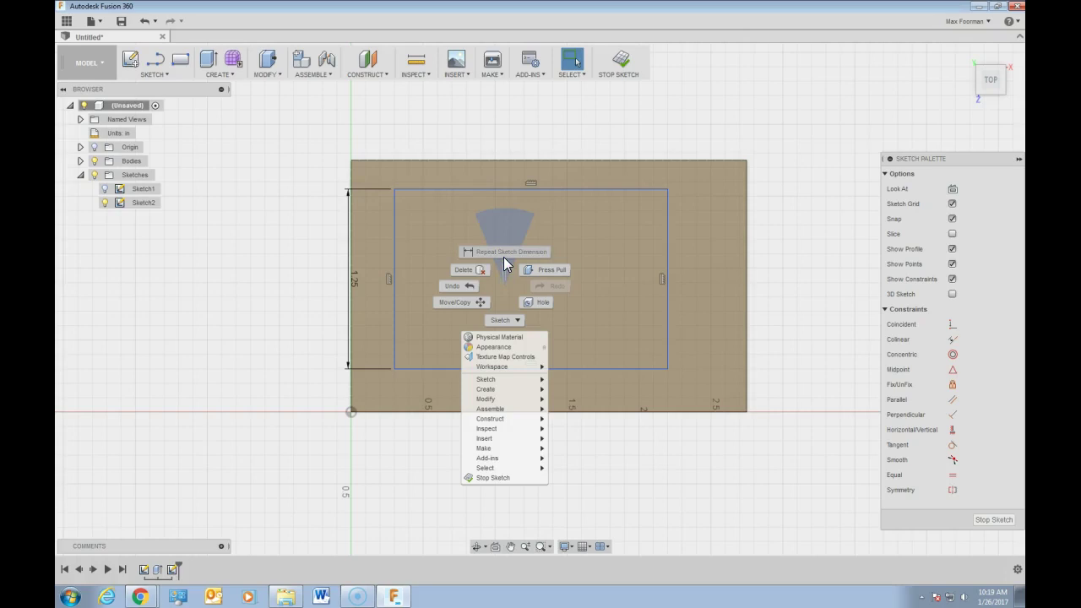
click(504, 257)
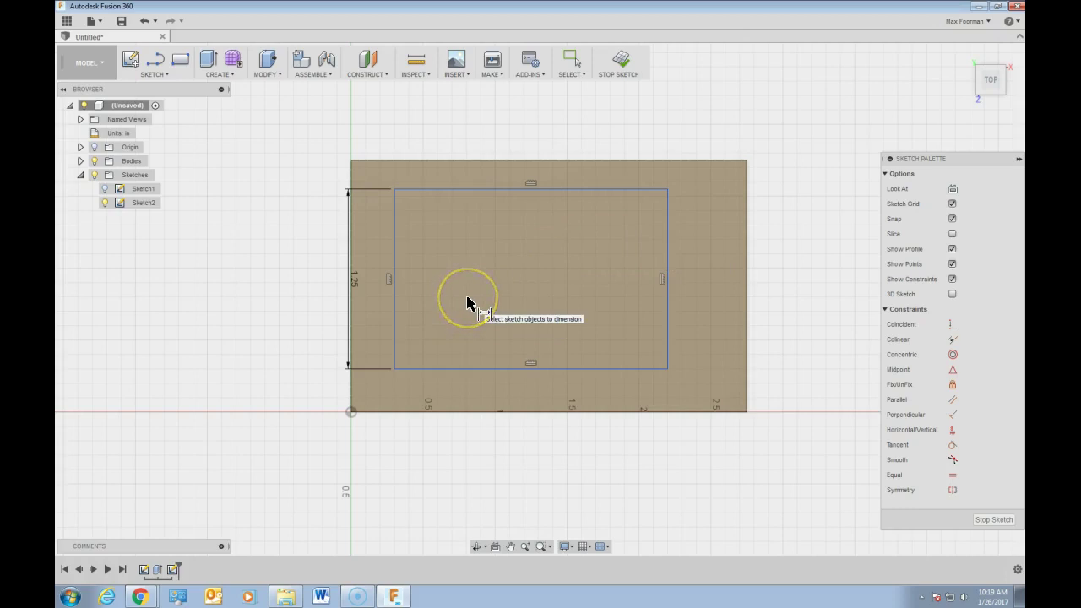
key(Escape)
click(500, 287)
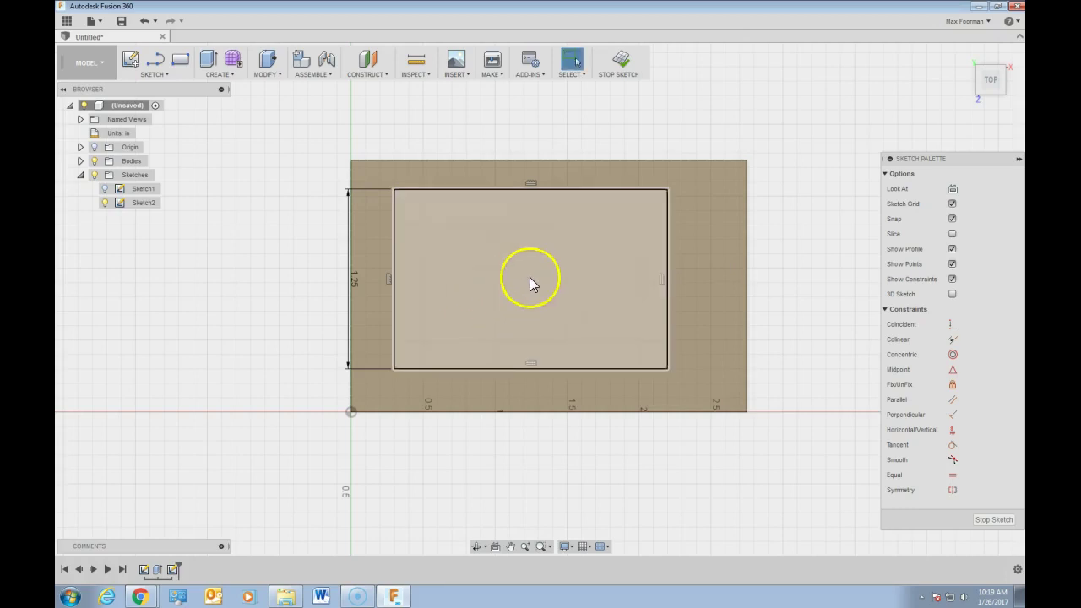
Add a sketch dimension between the rectangle's two vertical sides below the block and set the width to 2.000 in.
right_click(533, 276)
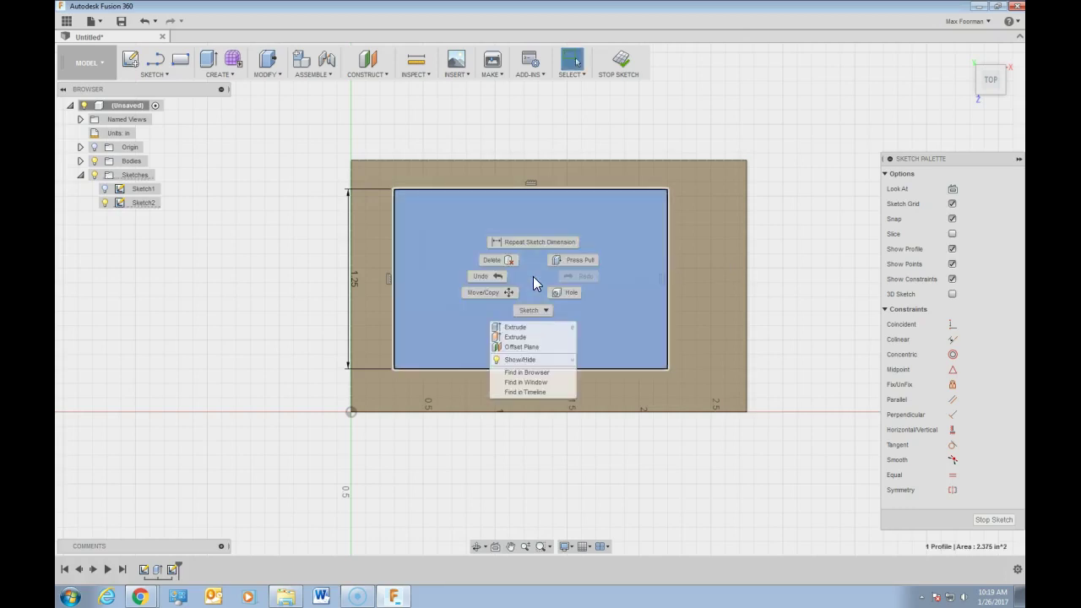
click(541, 310)
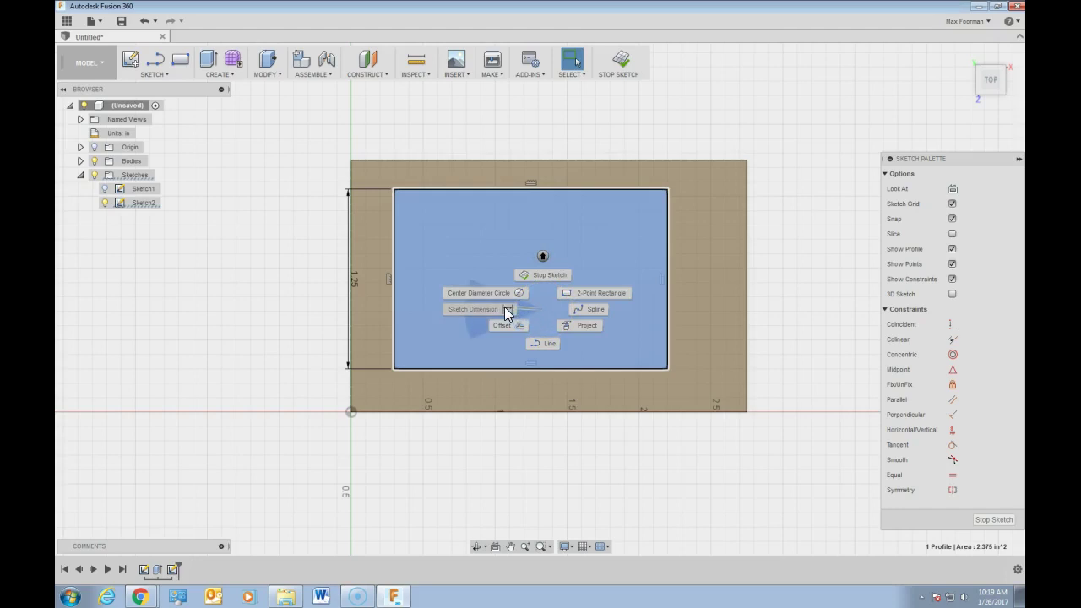
click(504, 307)
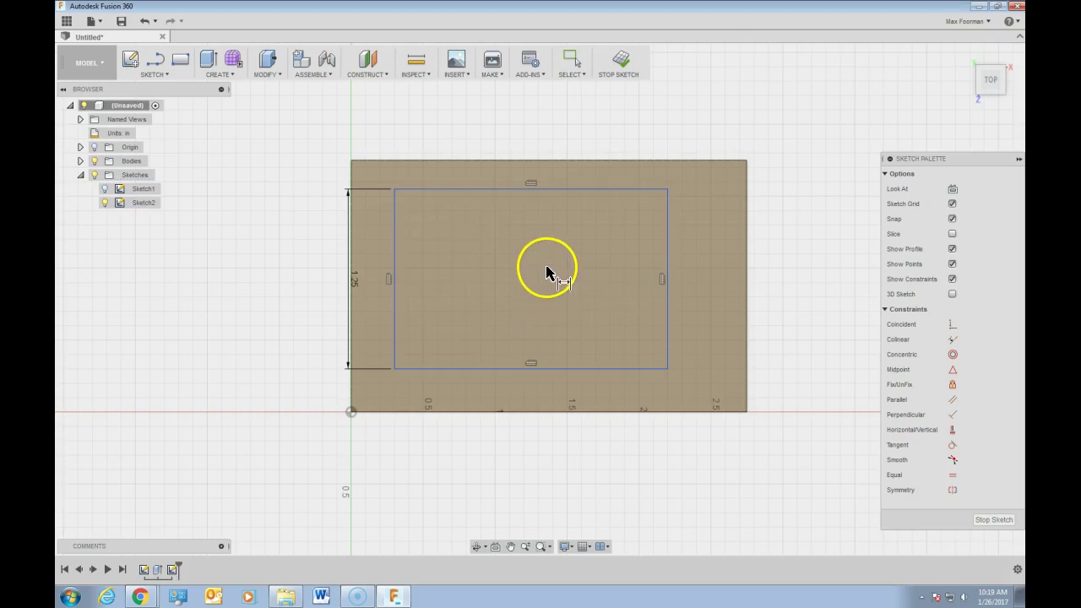
click(395, 260)
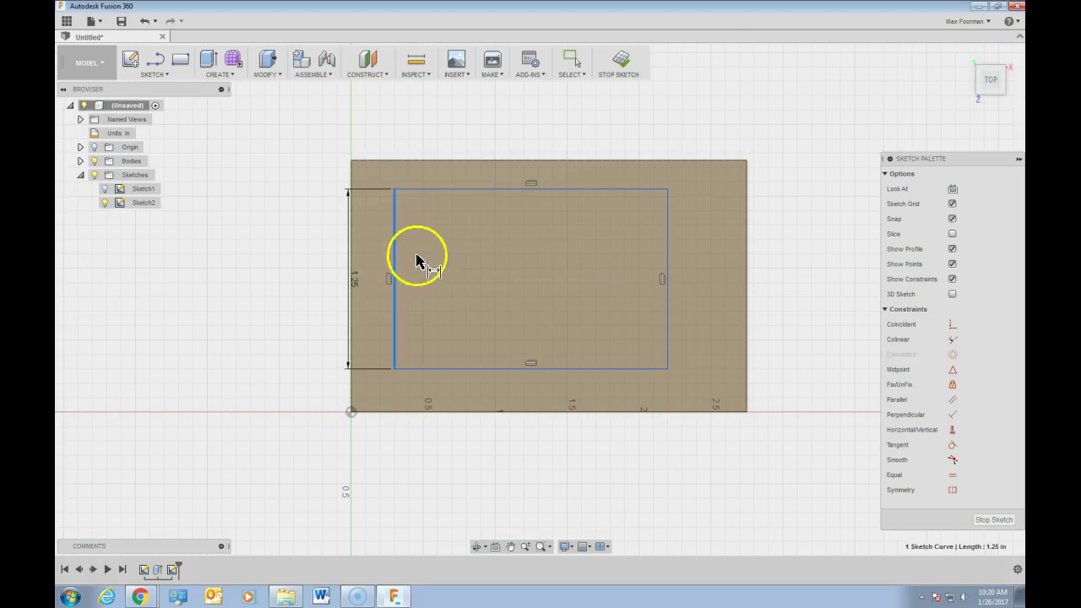
click(667, 265)
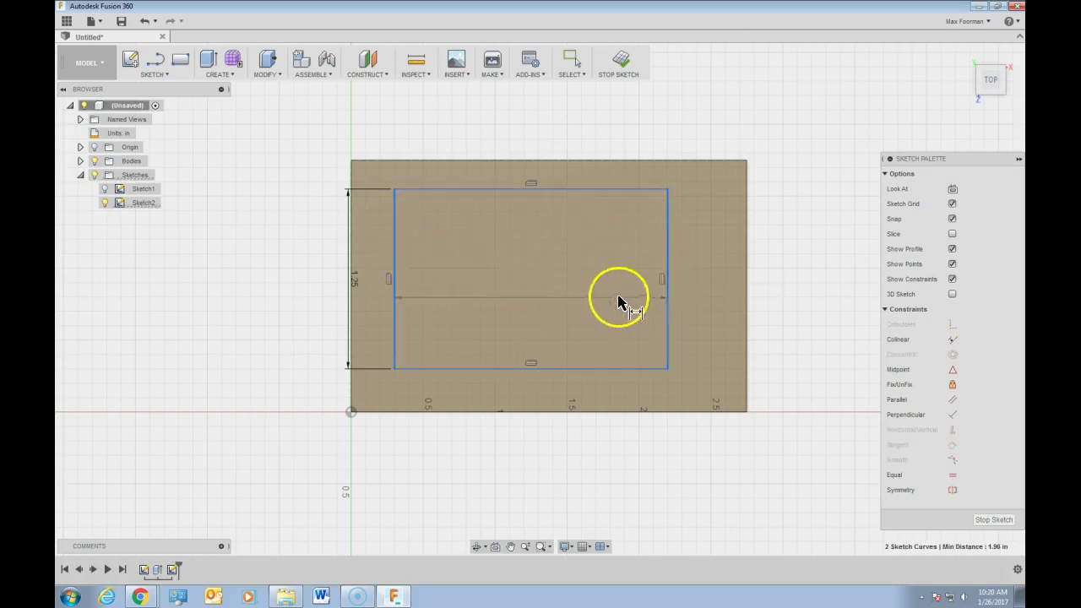
click(534, 450)
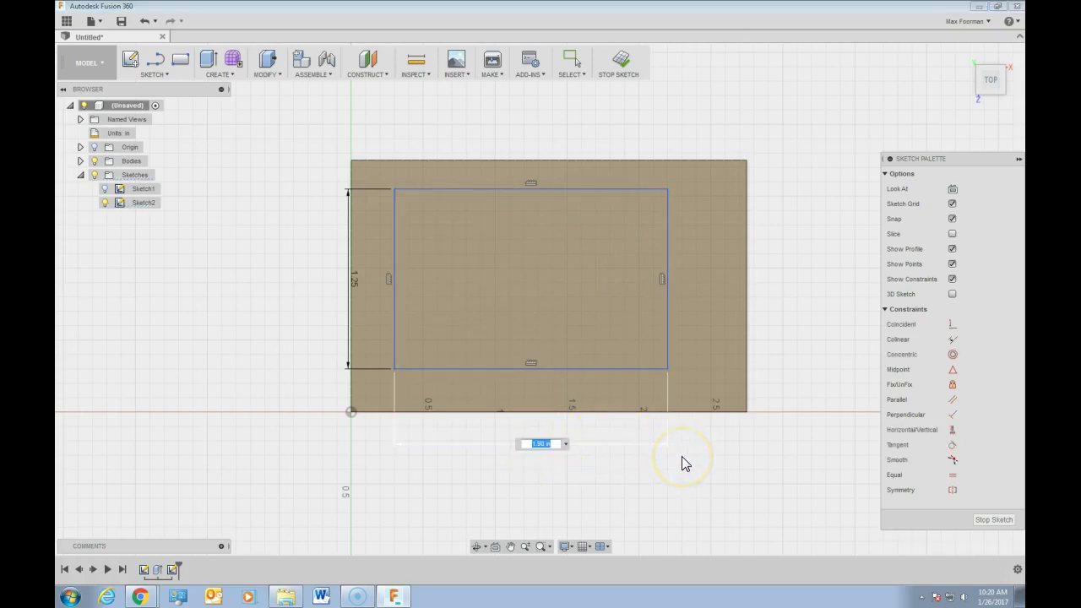
text(2.000)
key(Return)
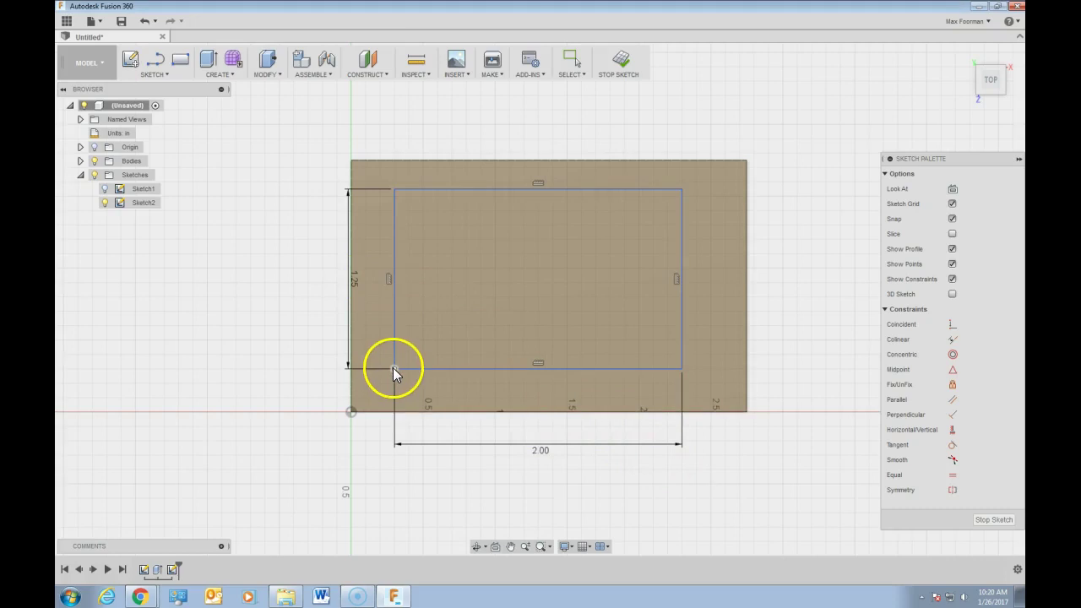
Move the rectangle by its lower-left corner and check the pocket's edge distances on the Box Lower Version 3 drawing in Chrome.
mouse_move(394, 369)
mouse_down()
mouse_move(453, 354)
mouse_move(371, 392)
mouse_move(424, 348)
mouse_move(463, 354)
mouse_move(458, 373)
mouse_move(388, 395)
mouse_move(391, 379)
mouse_move(422, 362)
mouse_move(459, 374)
mouse_move(424, 356)
mouse_up()
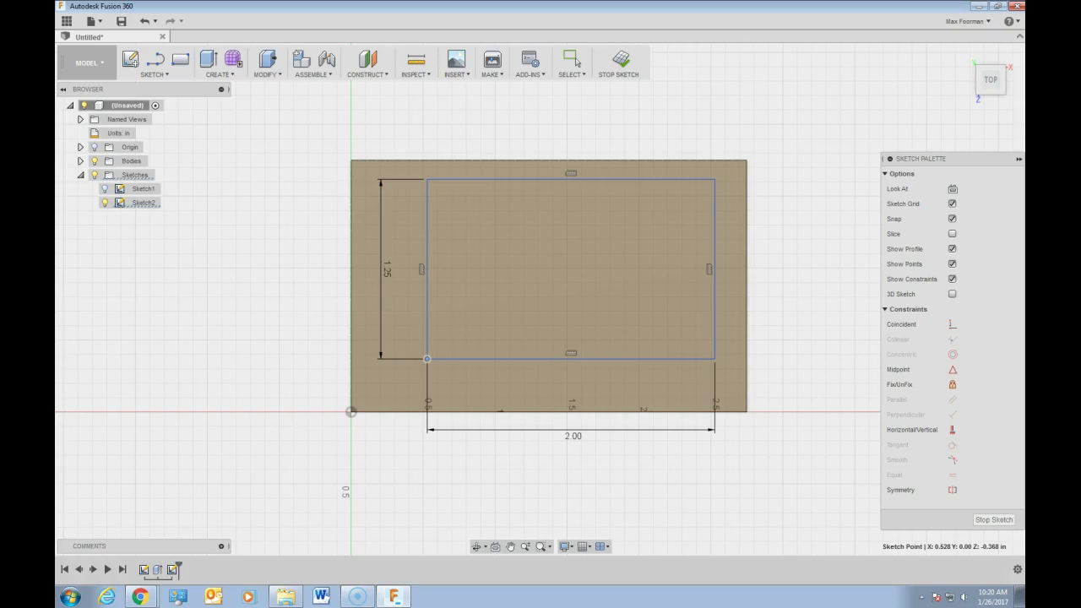
mouse_move(1024, 170)
mouse_down()
mouse_move(666, 133)
mouse_move(415, 122)
mouse_move(380, 89)
mouse_up()
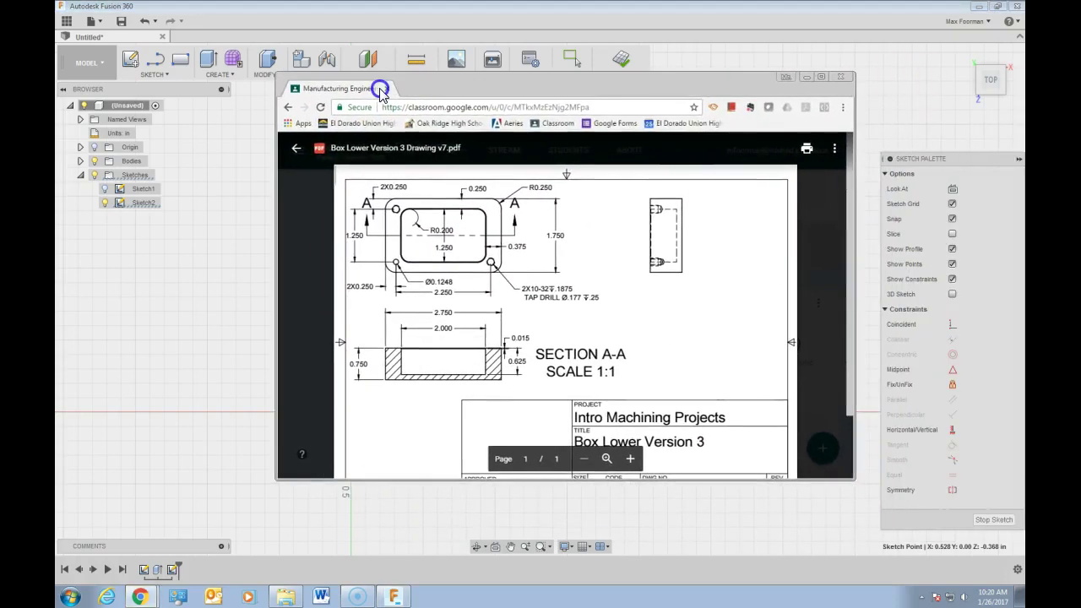
double_click(409, 90)
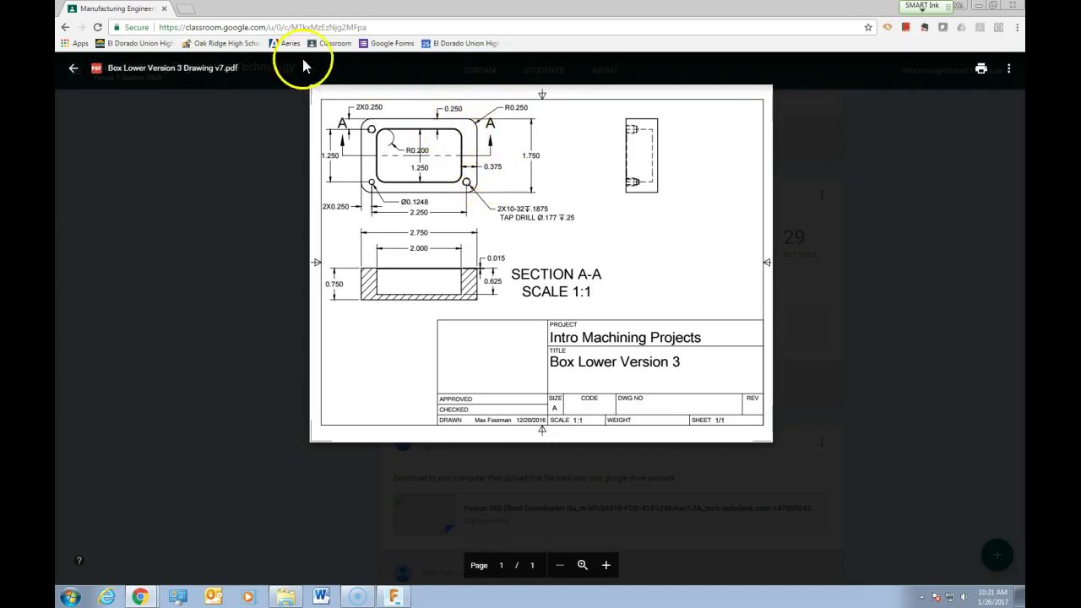
mouse_move(135, 13)
mouse_down()
mouse_move(692, 48)
mouse_move(1024, 51)
mouse_up()
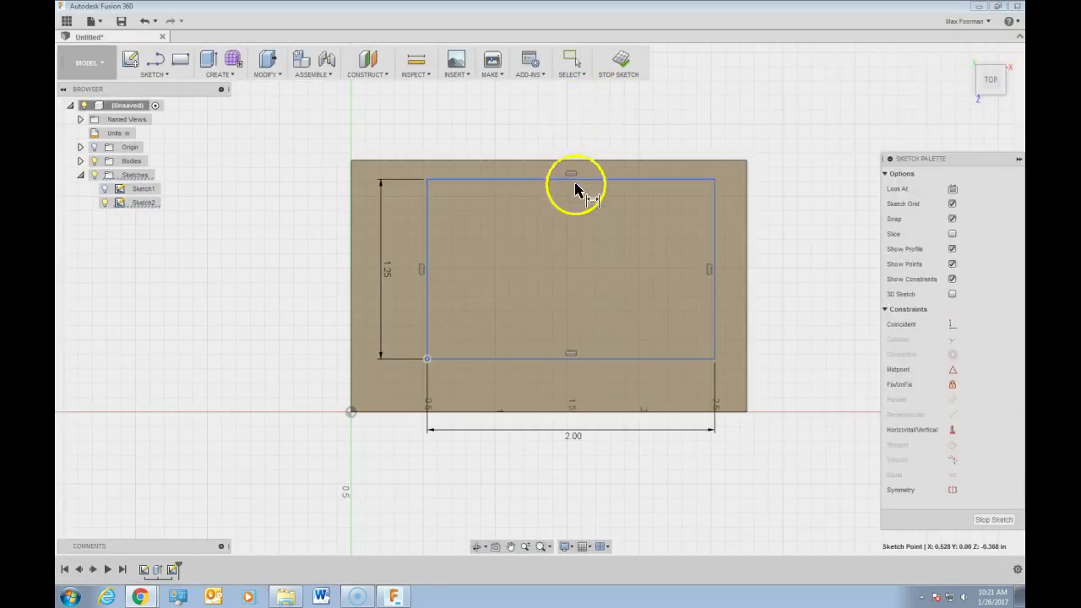
Dimension the rectangle's right side to the block's right edge at .375 in.
click(720, 276)
click(747, 281)
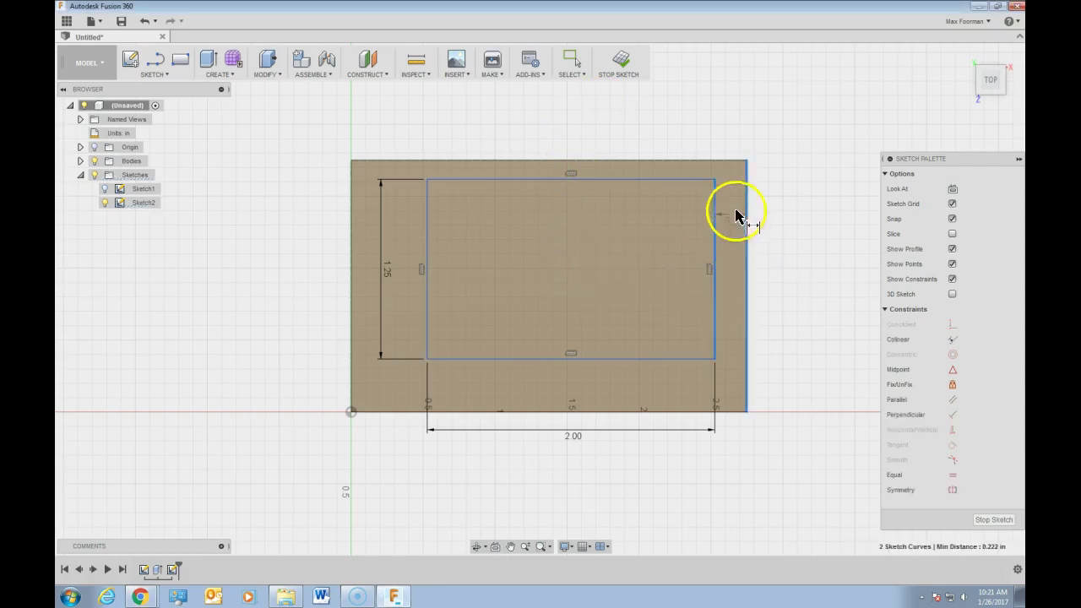
click(726, 132)
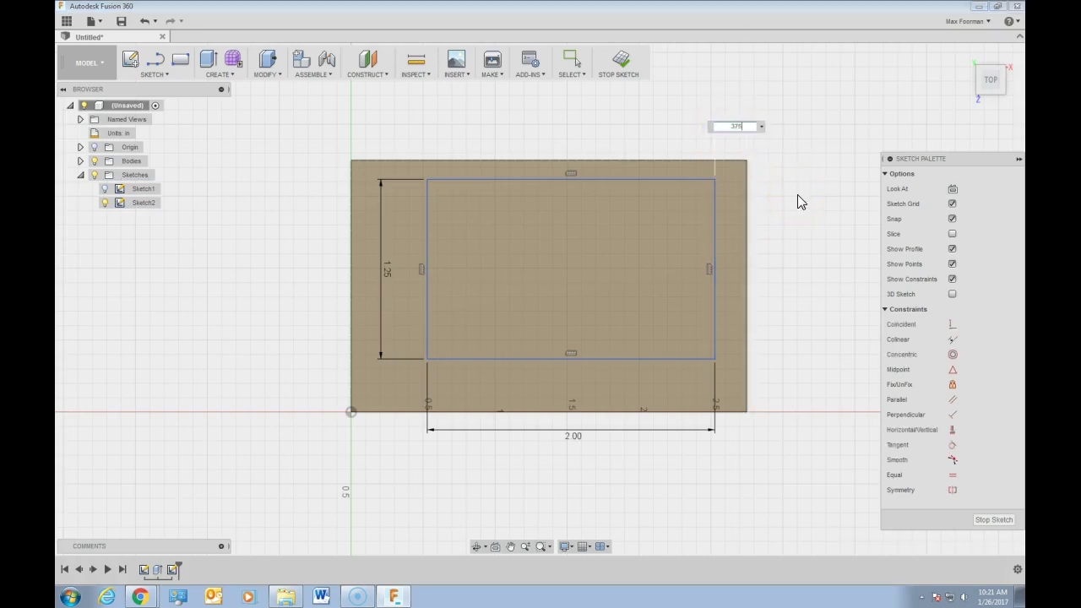
text(.375)
key(Return)
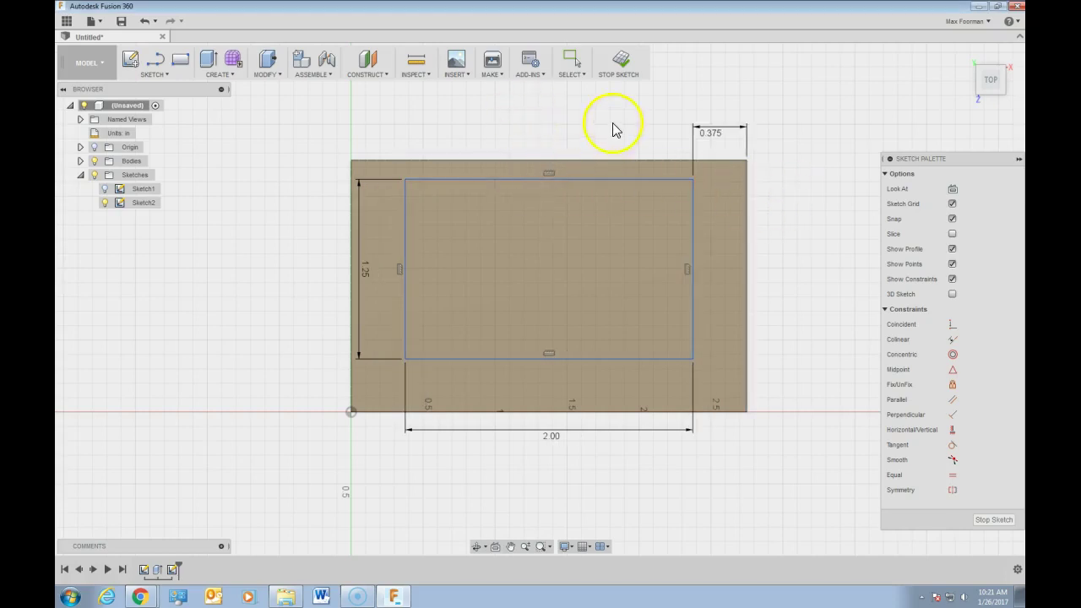
Dimension the rectangle's top side to the block's top edge at .250 in.
right_click(527, 129)
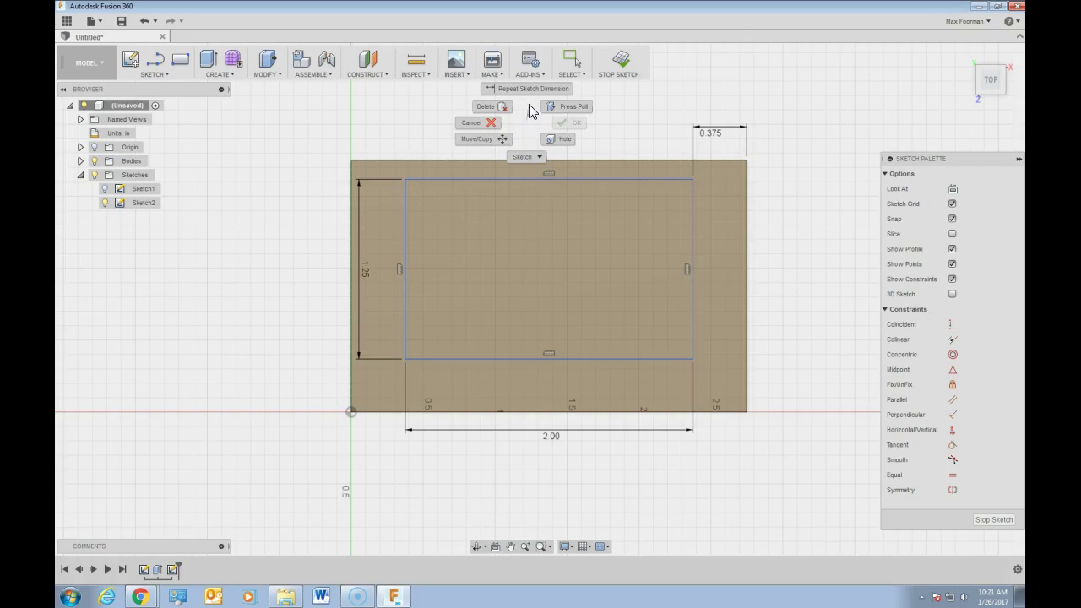
click(532, 89)
click(492, 174)
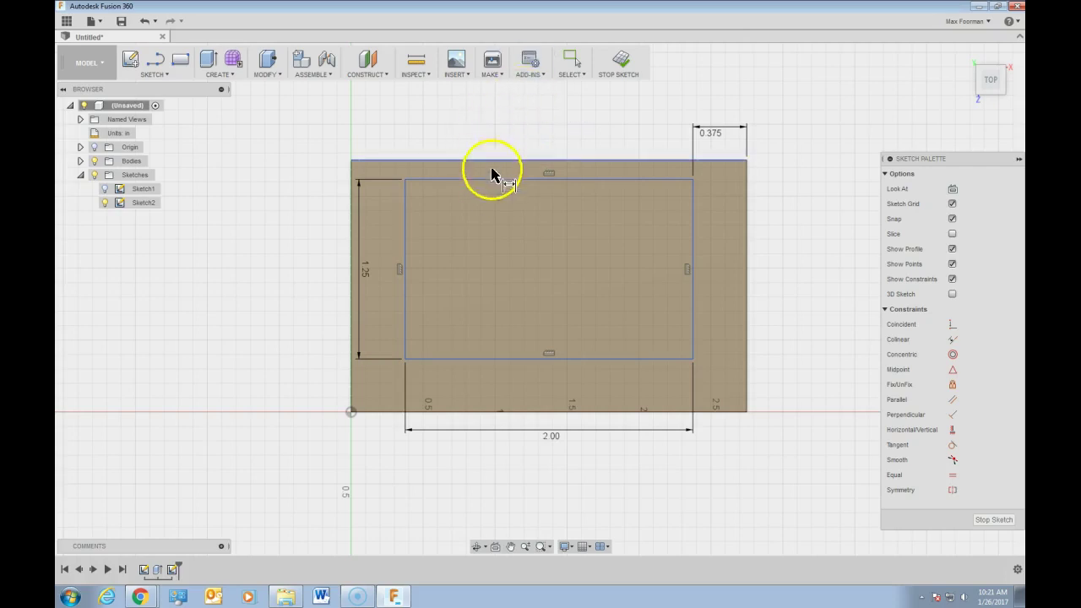
click(505, 160)
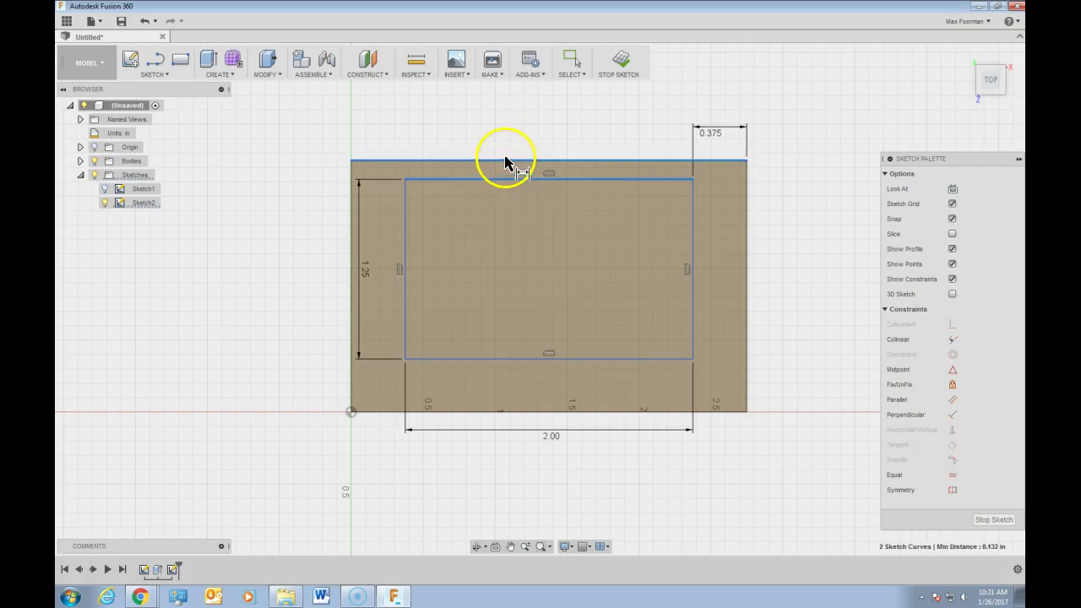
click(555, 127)
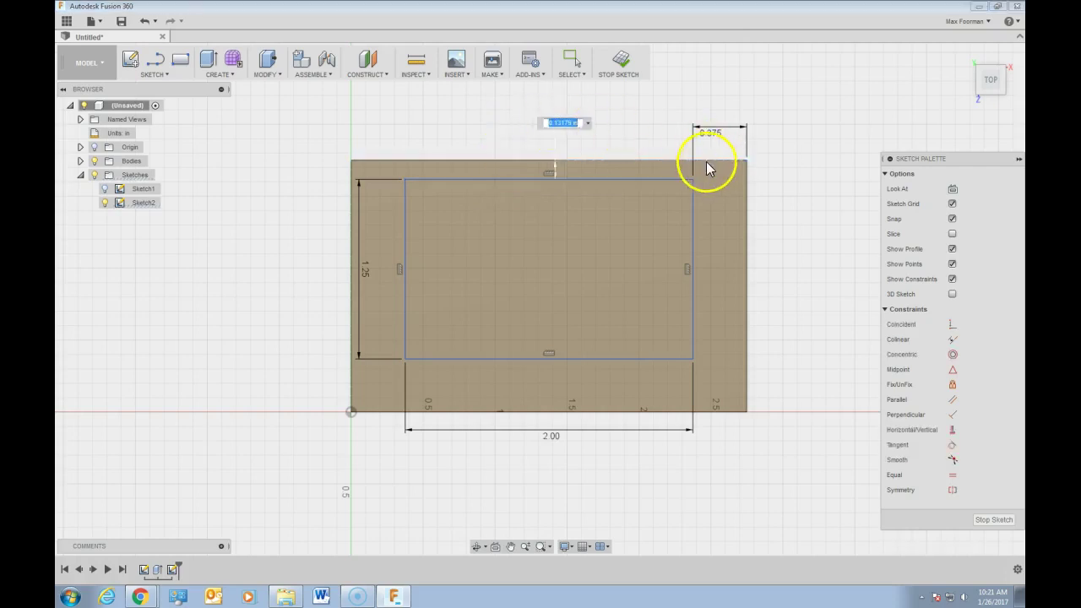
text(.250)
key(Return)
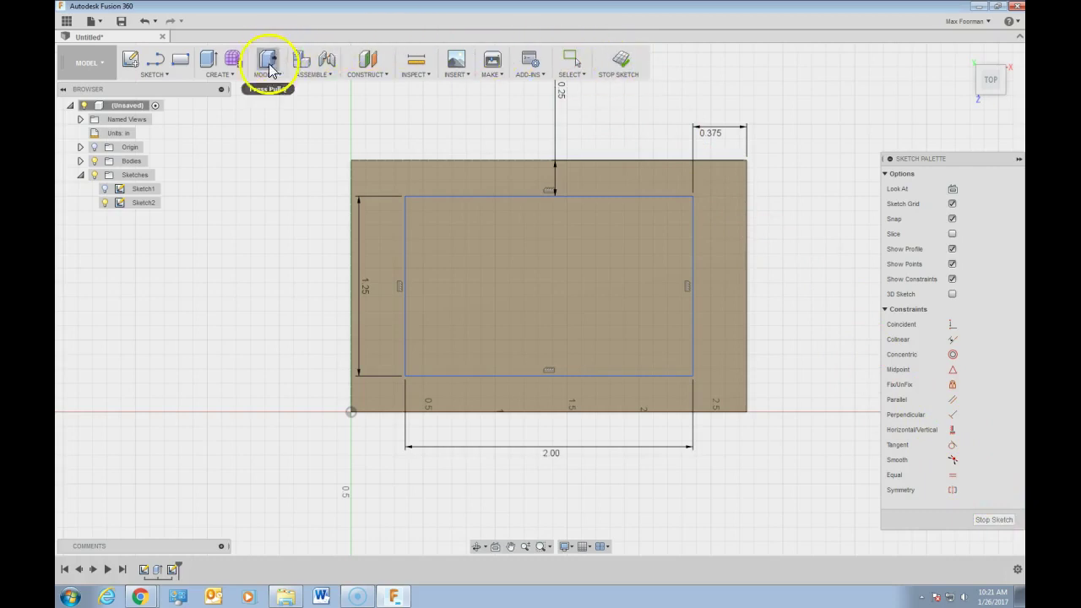
Extrude the inner rectangle profile down into the block as a Cut about 0.50 in deep.
click(228, 79)
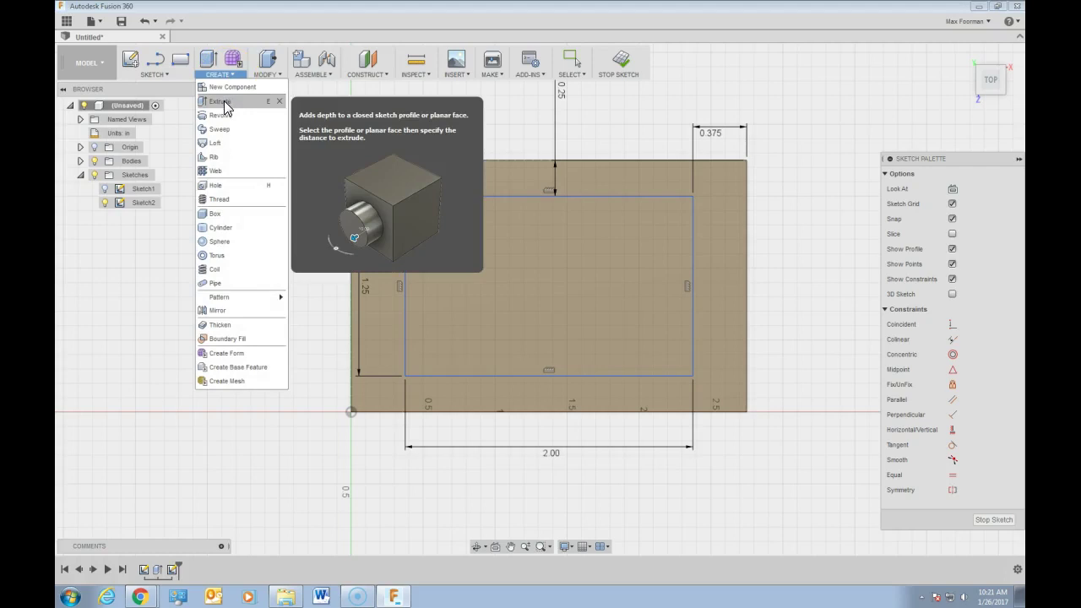
click(224, 100)
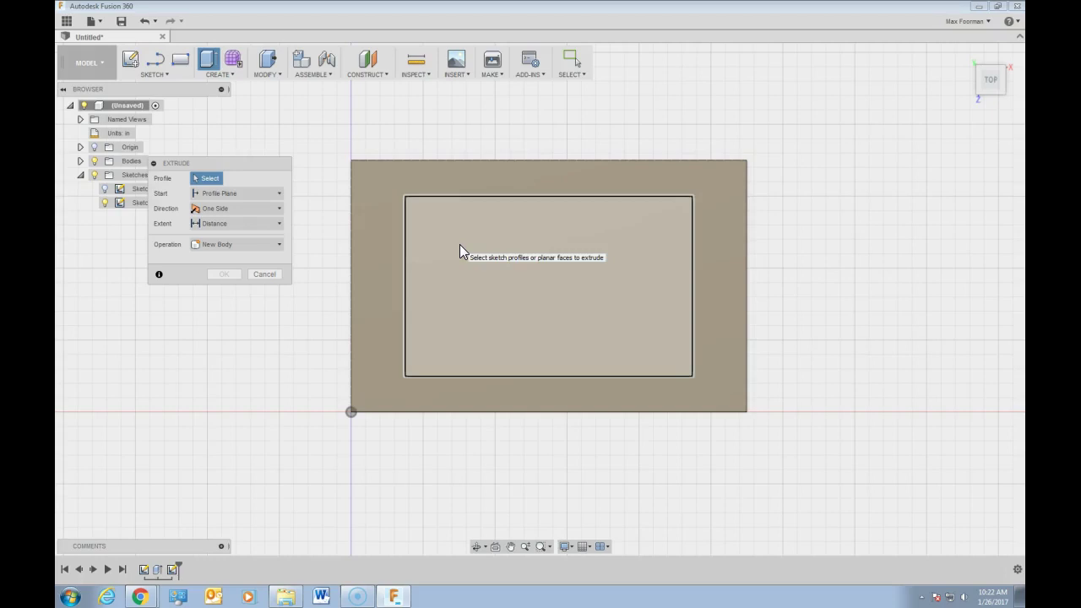
click(458, 250)
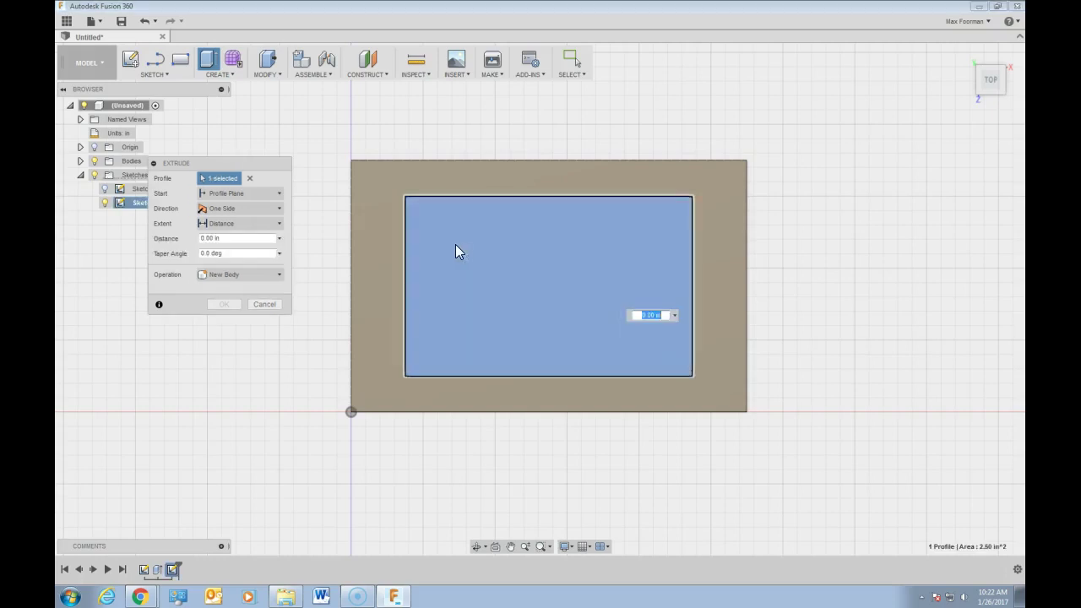
click(228, 277)
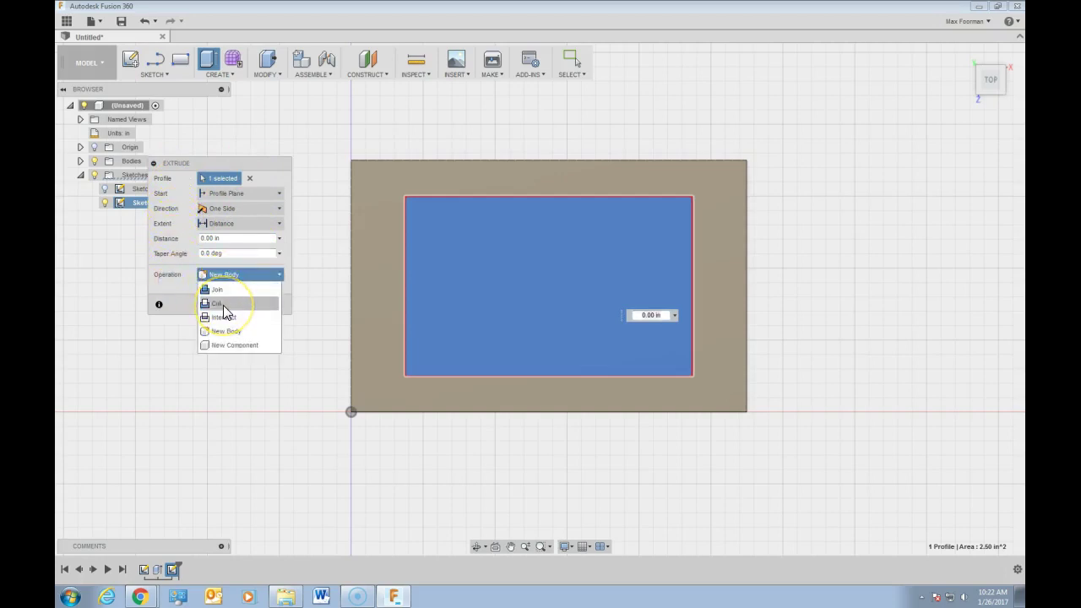
click(221, 304)
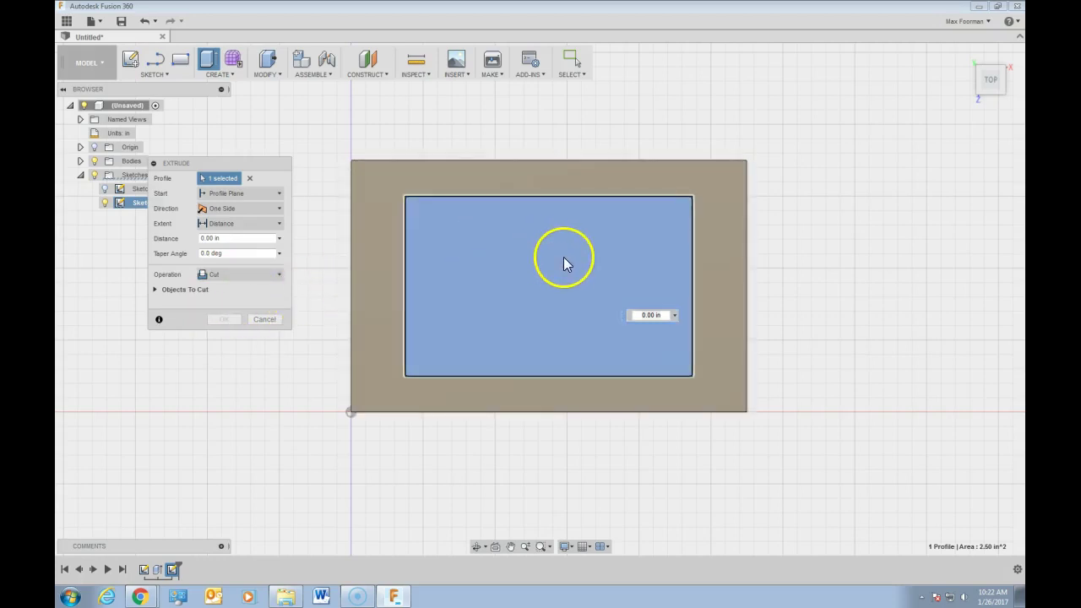
shift+middle_drag(557, 273, 532, 205)
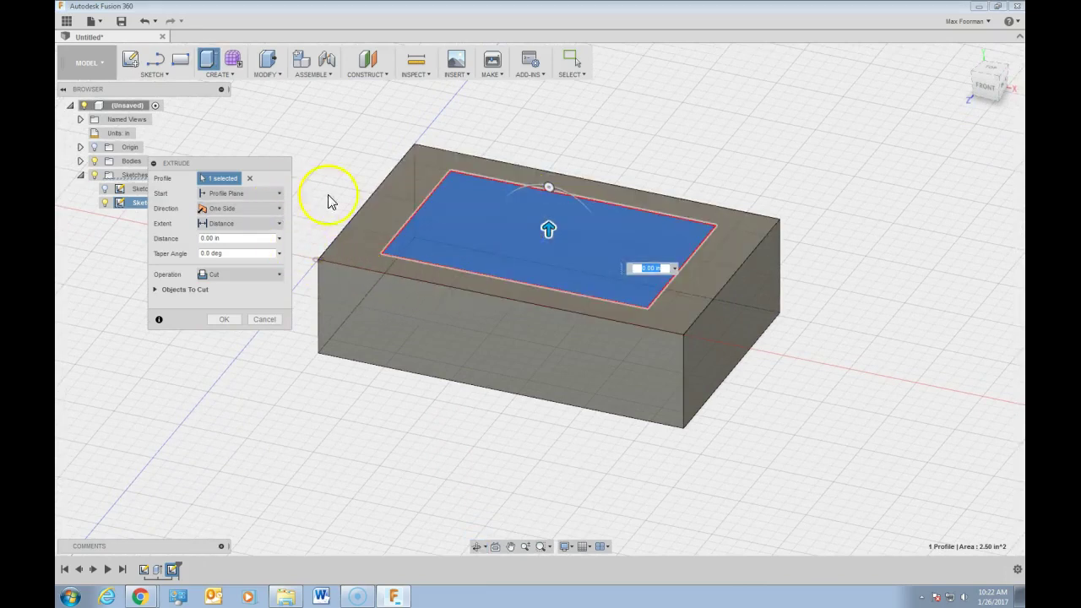
drag(548, 227, 549, 295)
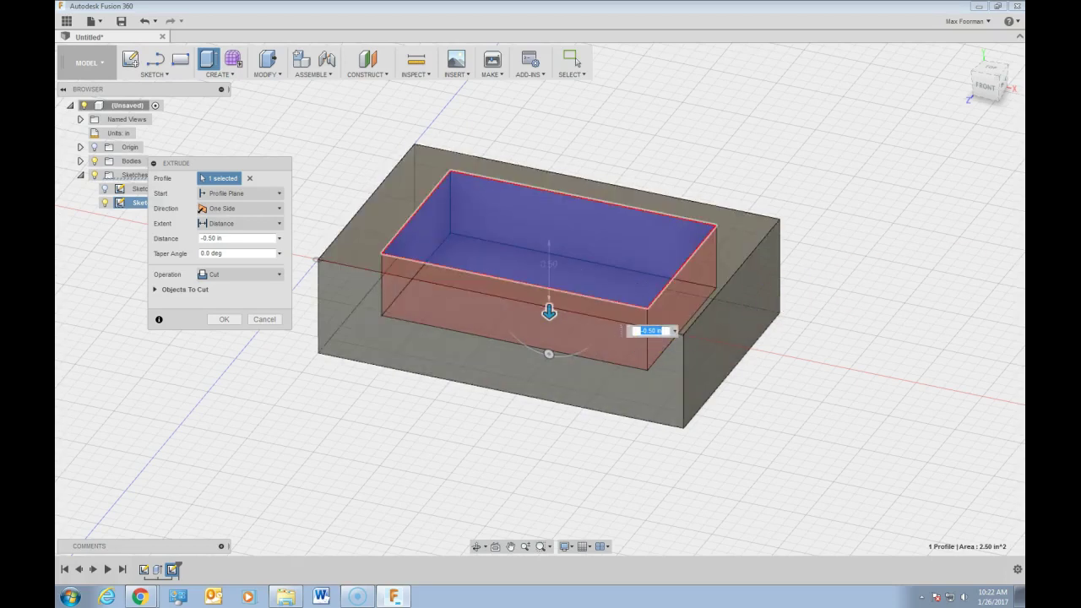
Check the pocket depth on the Box Lower Version 3 drawing in Chrome and finish the cut at -0.625 in.
mouse_move(1024, 52)
mouse_down()
mouse_move(695, 79)
mouse_move(426, 79)
mouse_move(361, 61)
mouse_up()
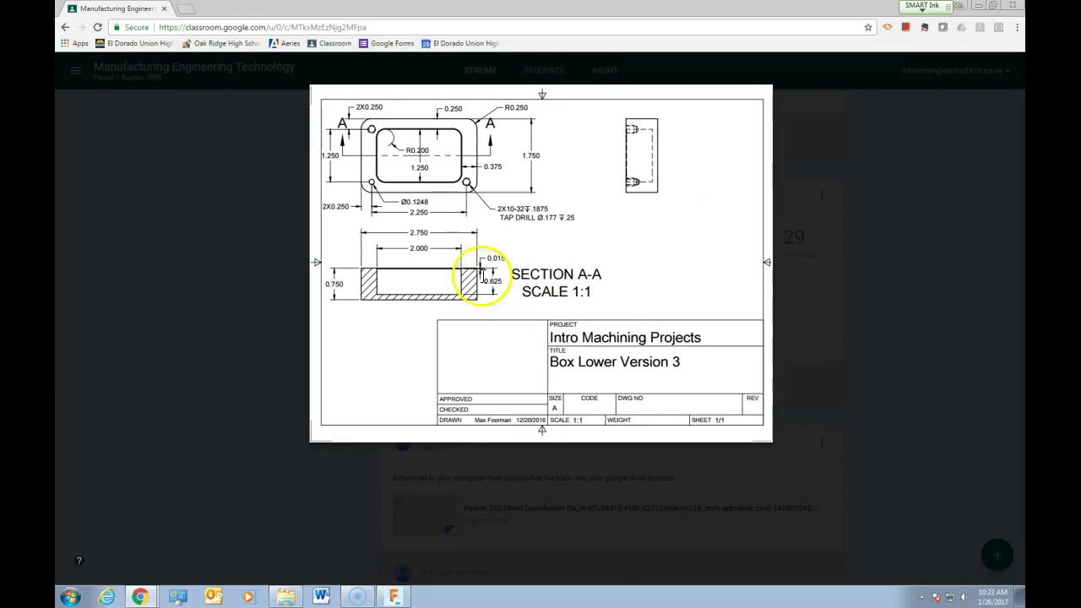
drag(108, 9, 1025, 38)
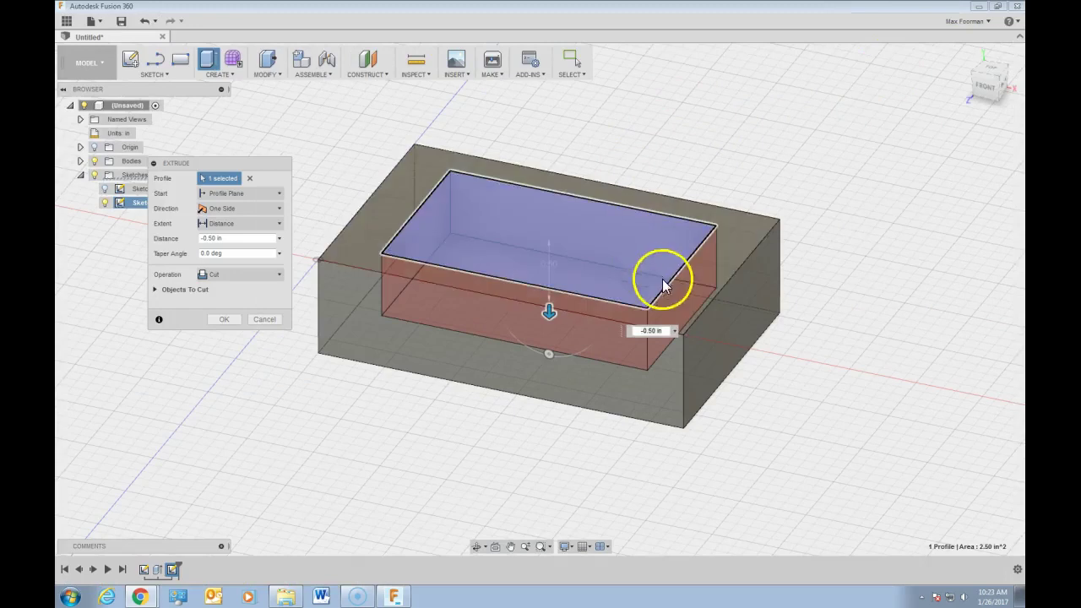
double_click(657, 333)
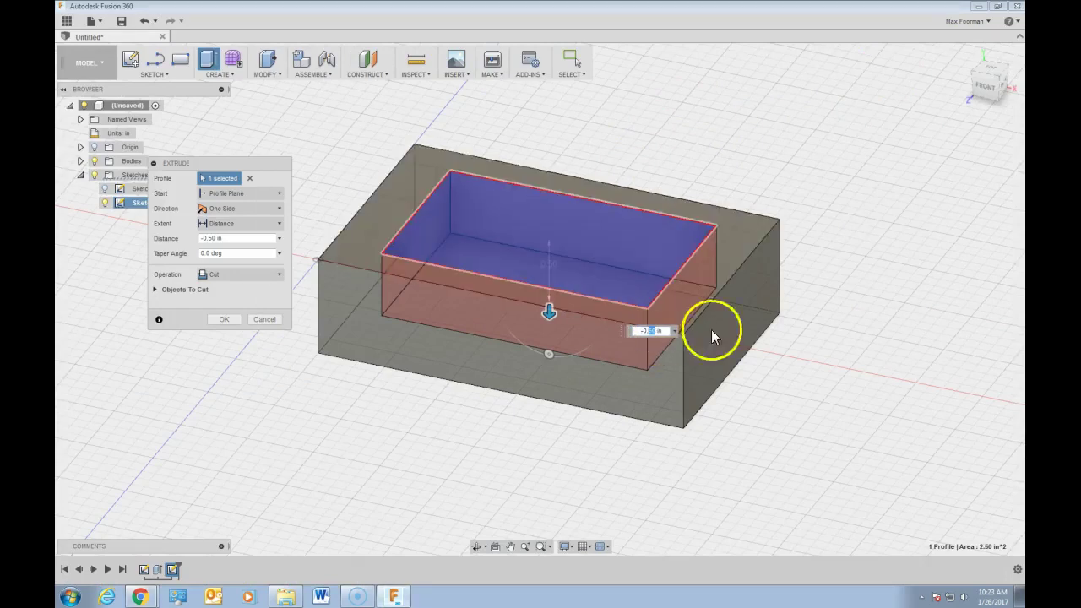
text(625)
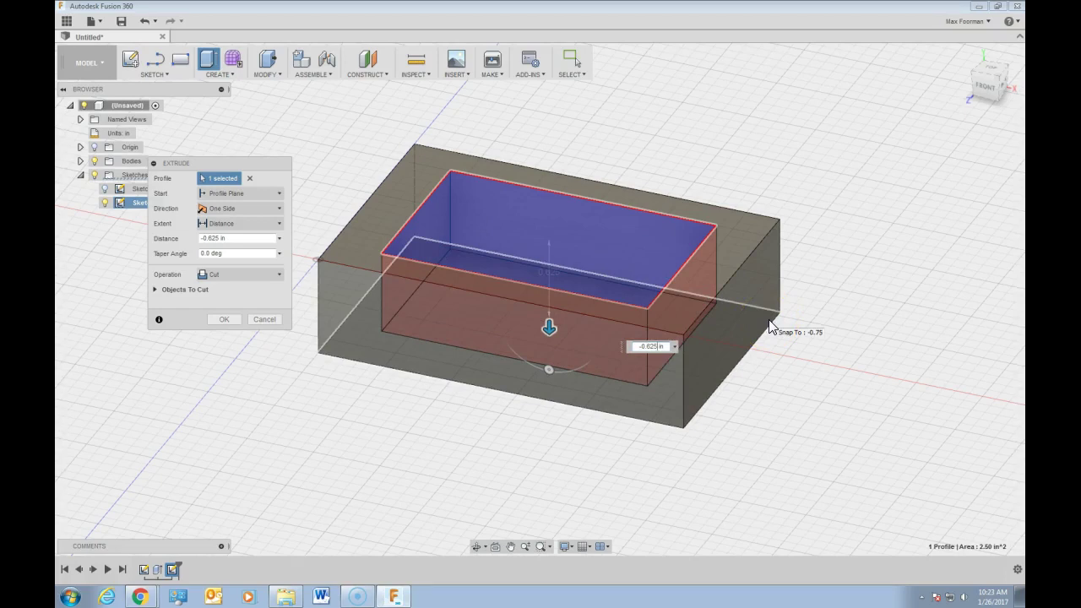
click(223, 320)
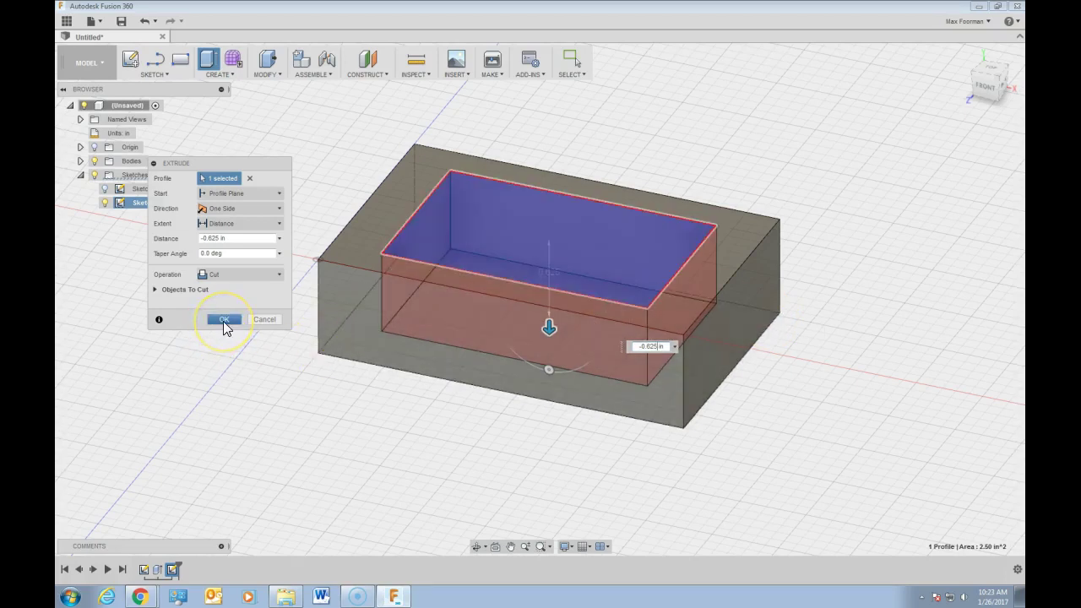
click(223, 321)
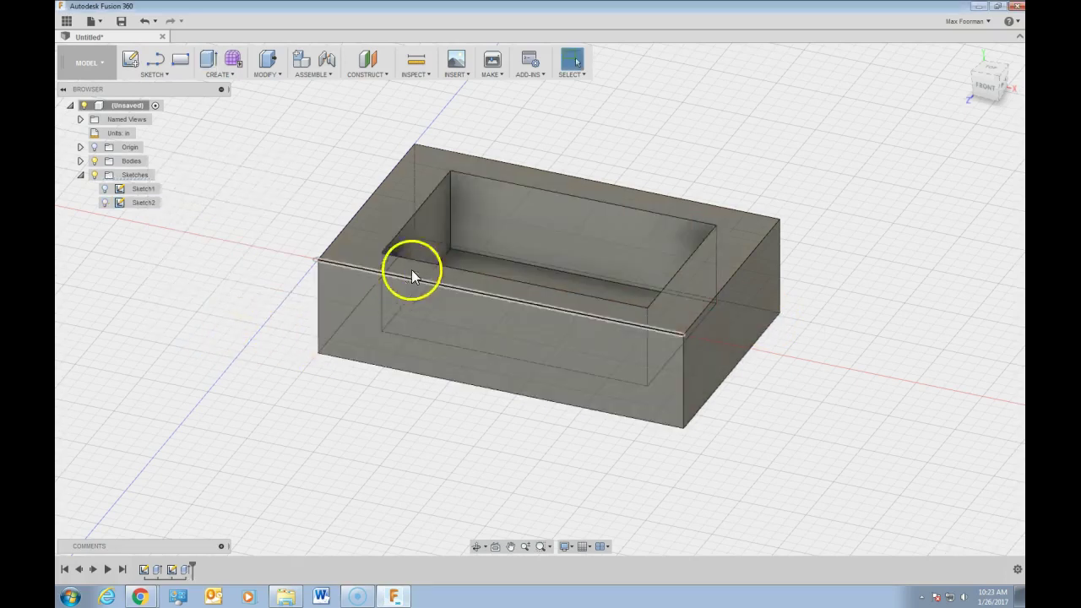
Inspect the pocketed block from several sides and show and hide its sketches to compare them with the solid.
shift+middle_drag(508, 242, 550, 254)
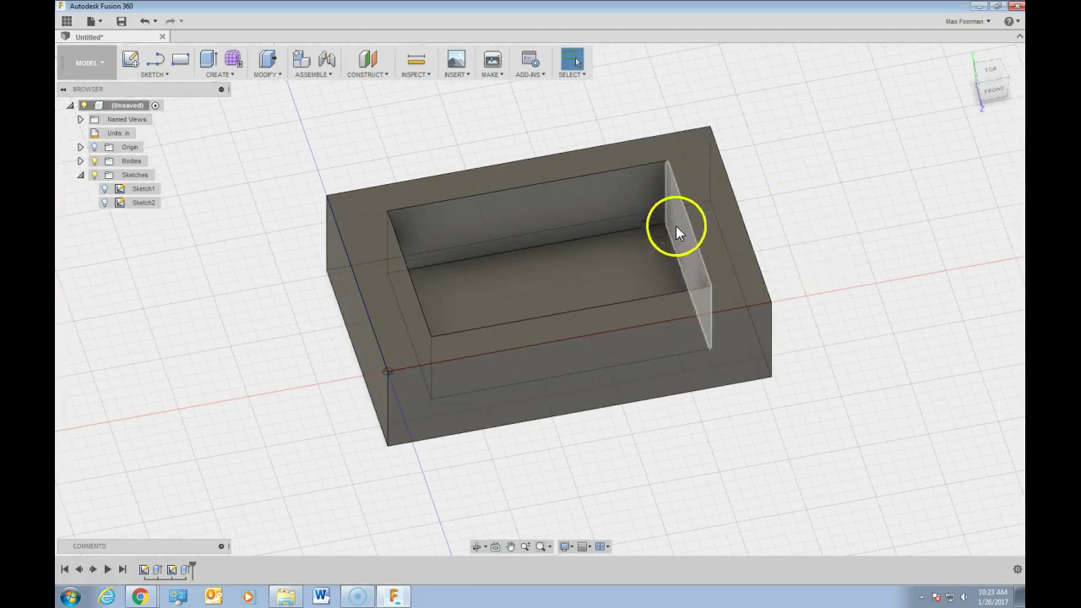
click(992, 73)
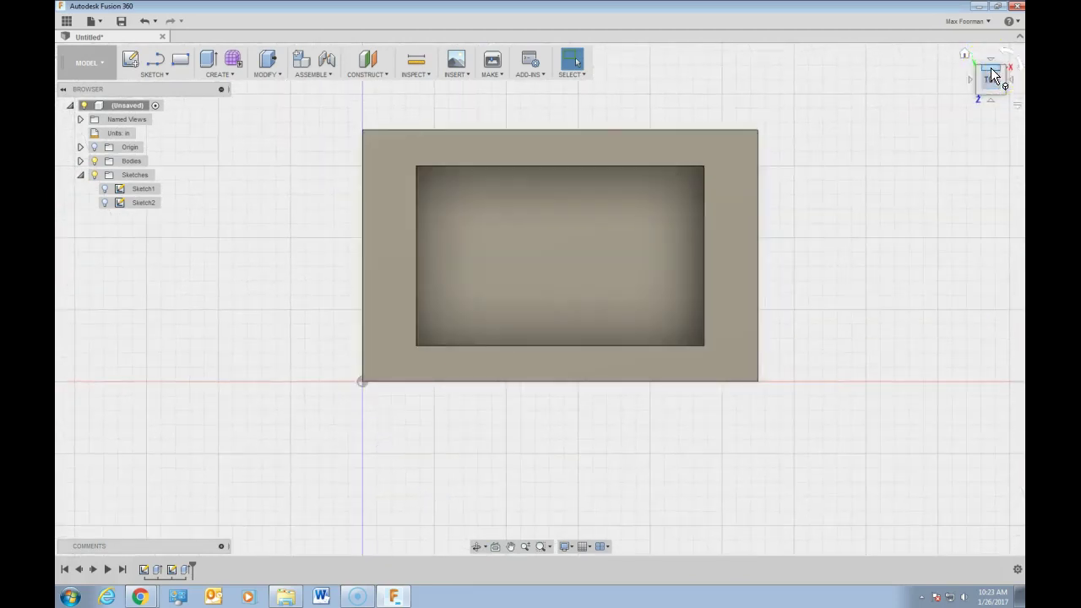
click(966, 55)
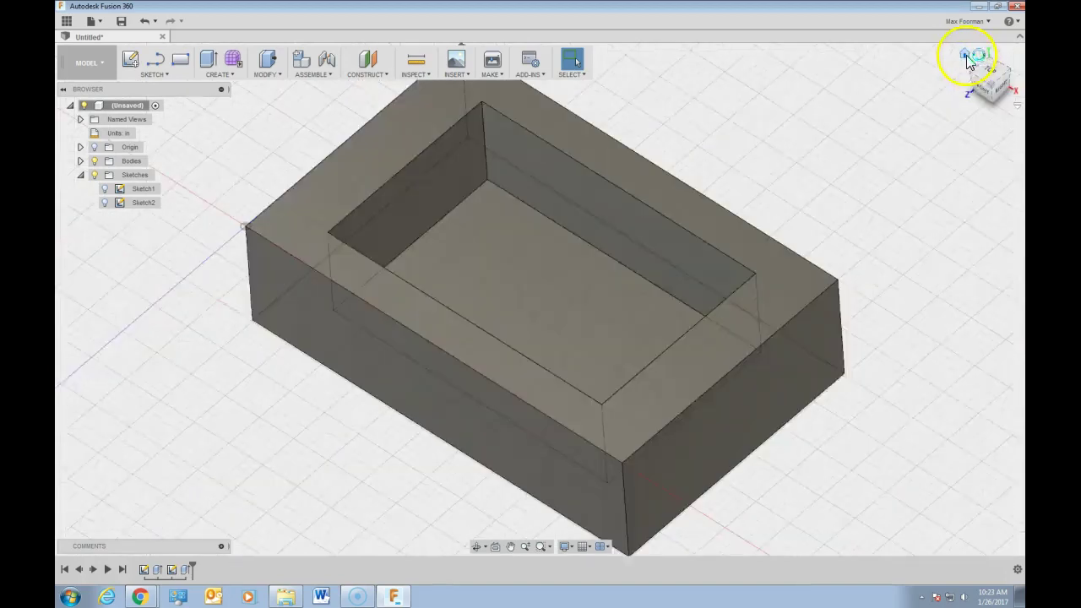
scroll(496, 263, down, 4)
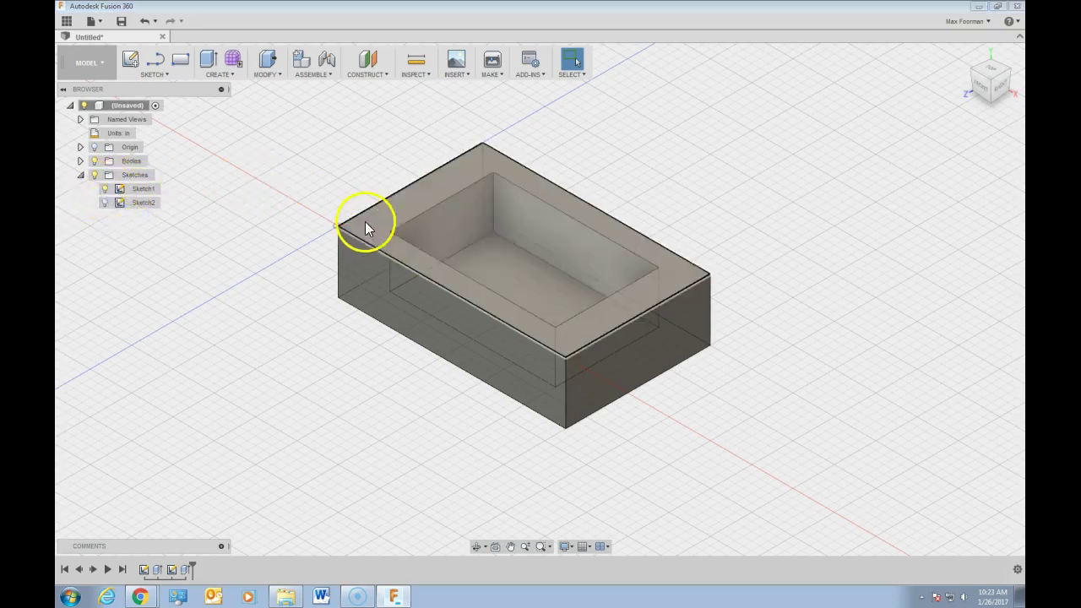
click(106, 204)
click(104, 203)
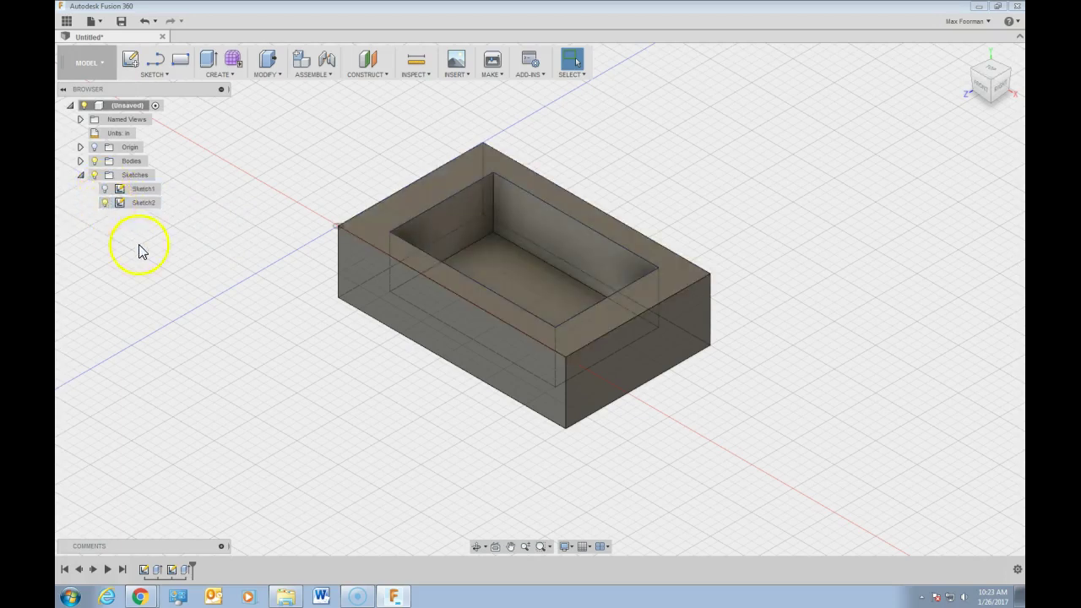
click(105, 202)
click(82, 175)
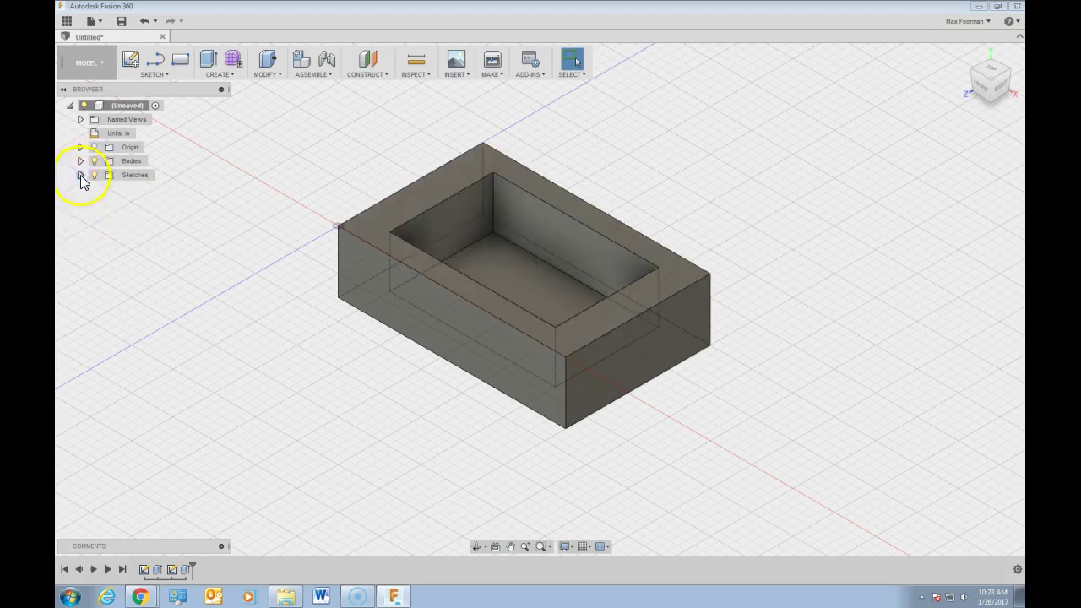
click(81, 175)
click(104, 203)
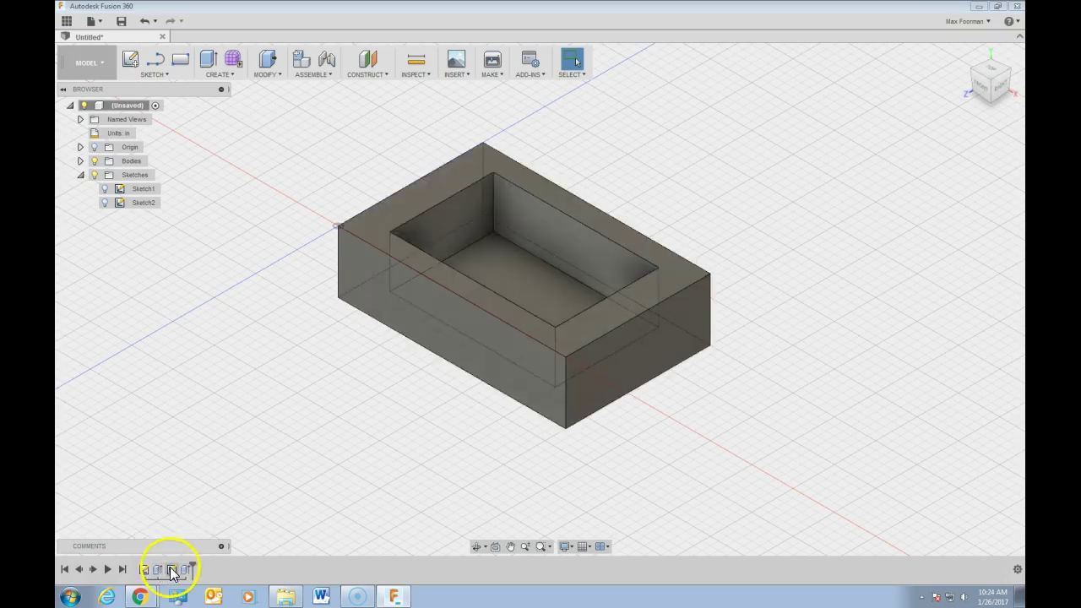
Edit the pocket's extrude feature and set its cut distance to -0.30 in.
right_click(187, 571)
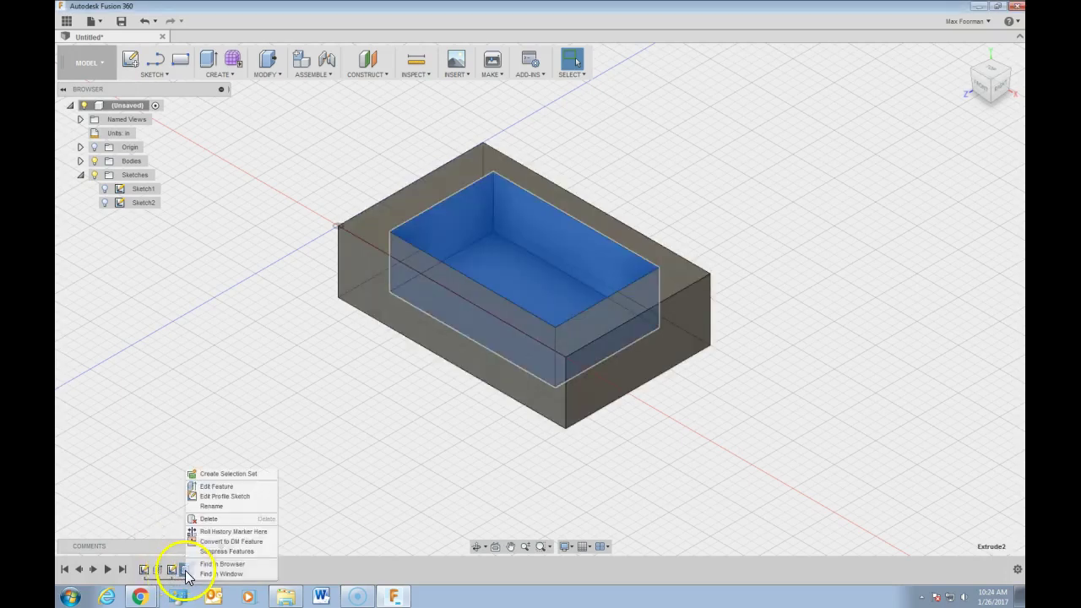
click(212, 487)
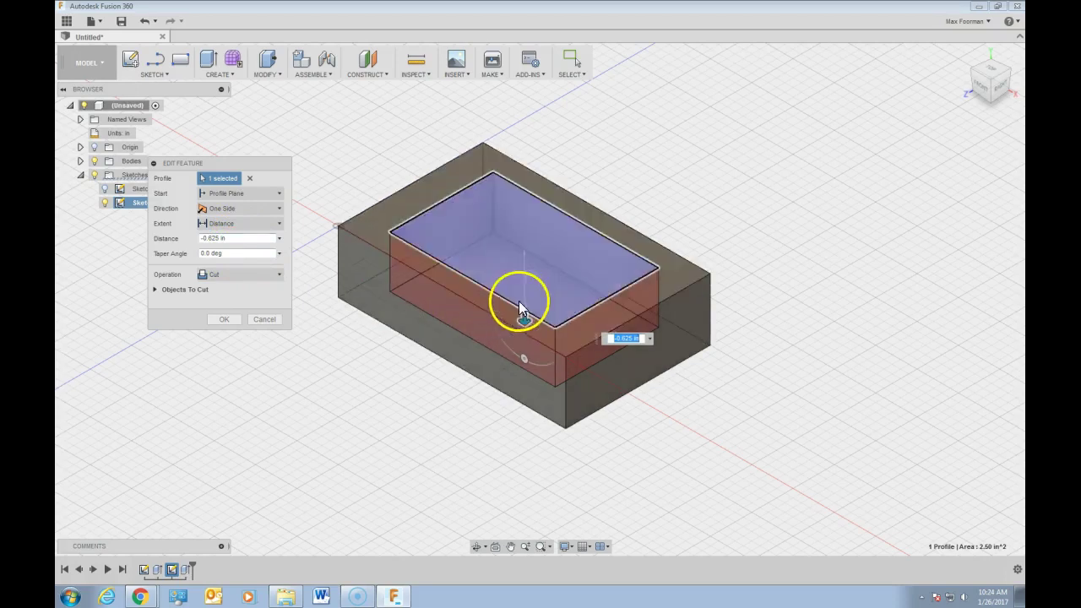
drag(518, 316, 524, 293)
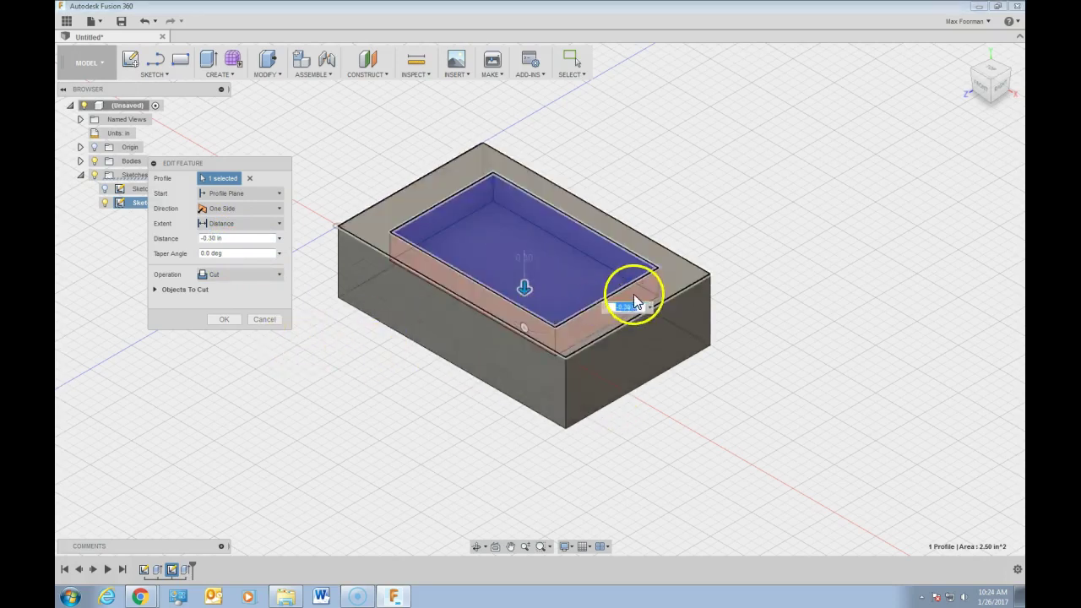
click(222, 320)
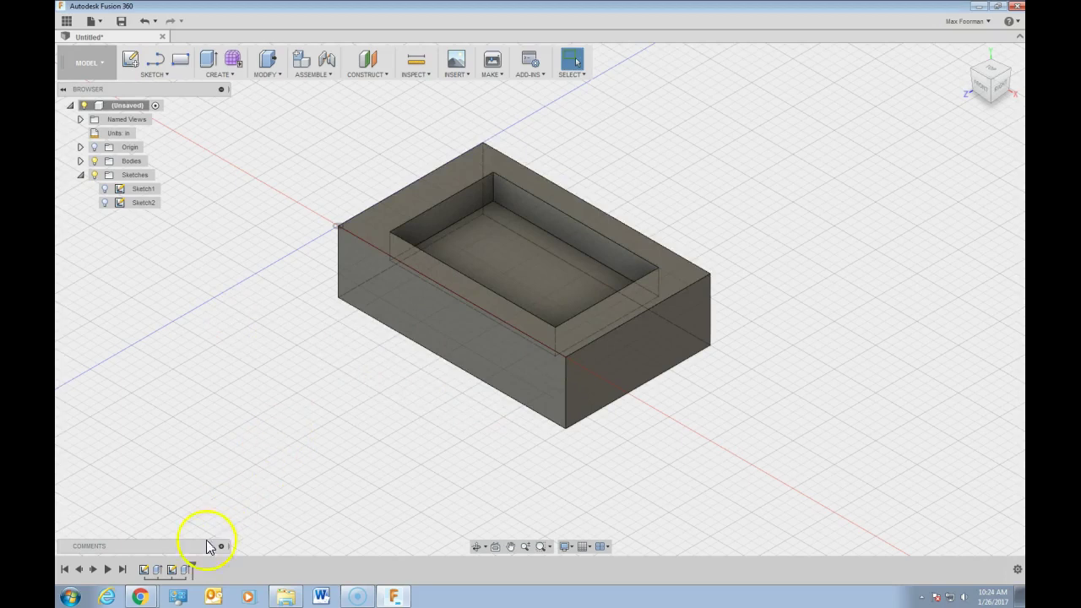
Edit the pocket's extrude feature again and set its cut distance to -.625 in.
right_click(184, 569)
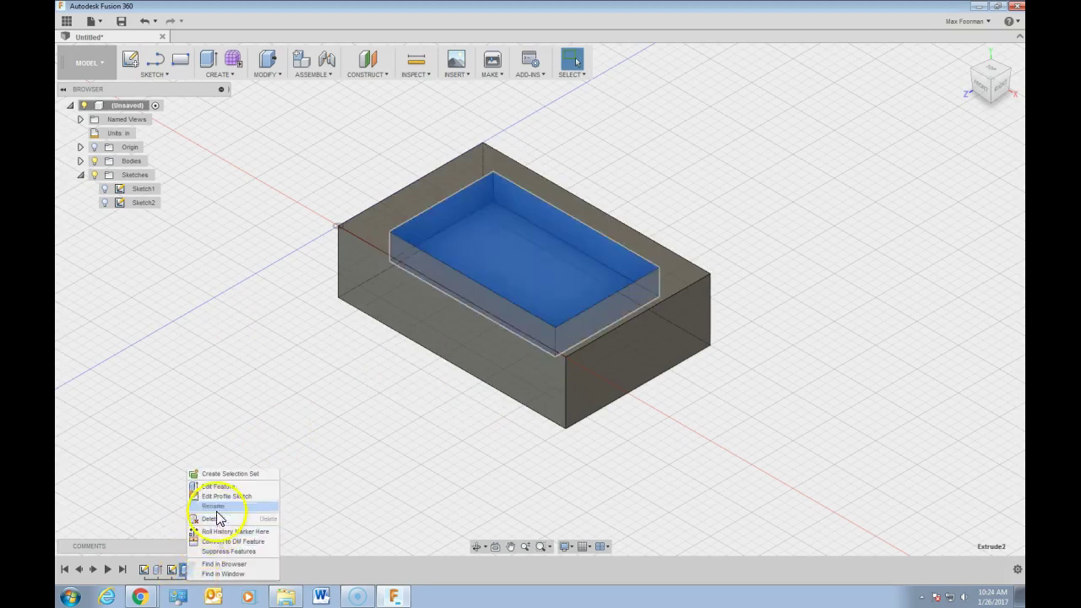
click(223, 487)
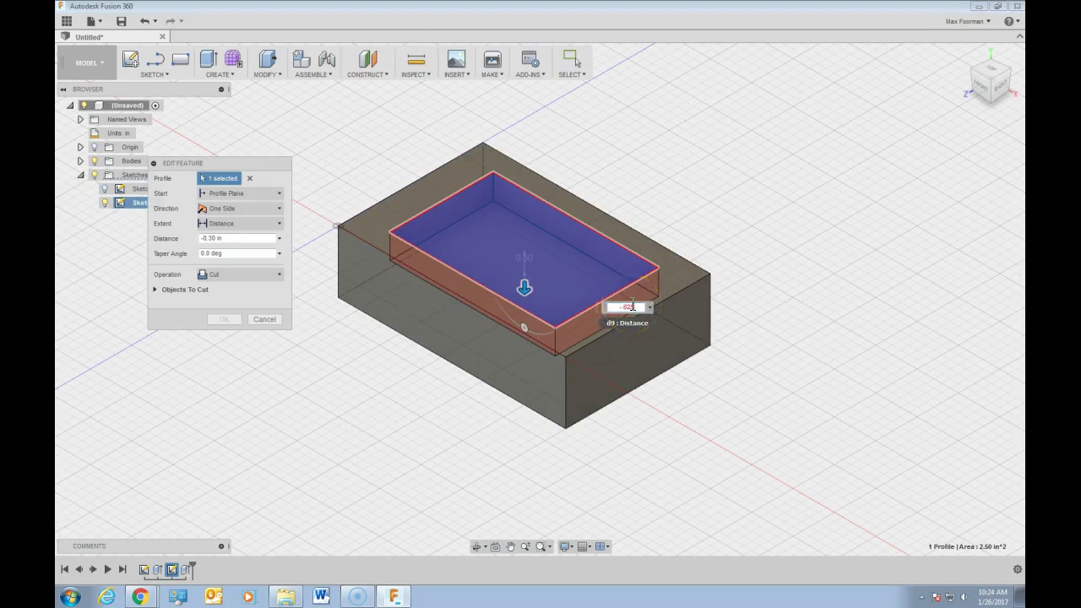
key(Return)
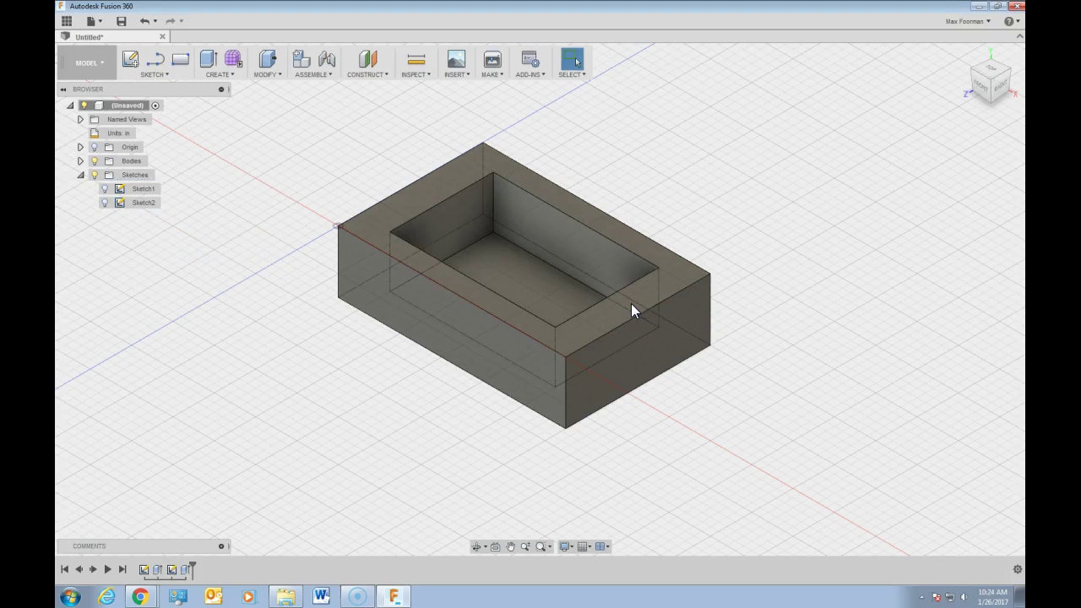